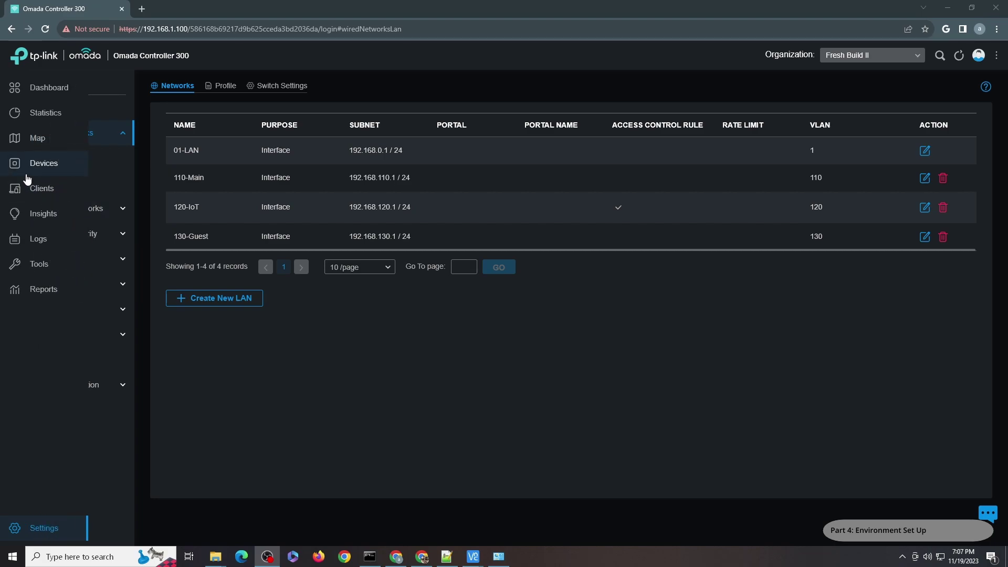
Examine the client list and the IP subnets of the Children of God profile group, leaving the group unedited.
click(33, 190)
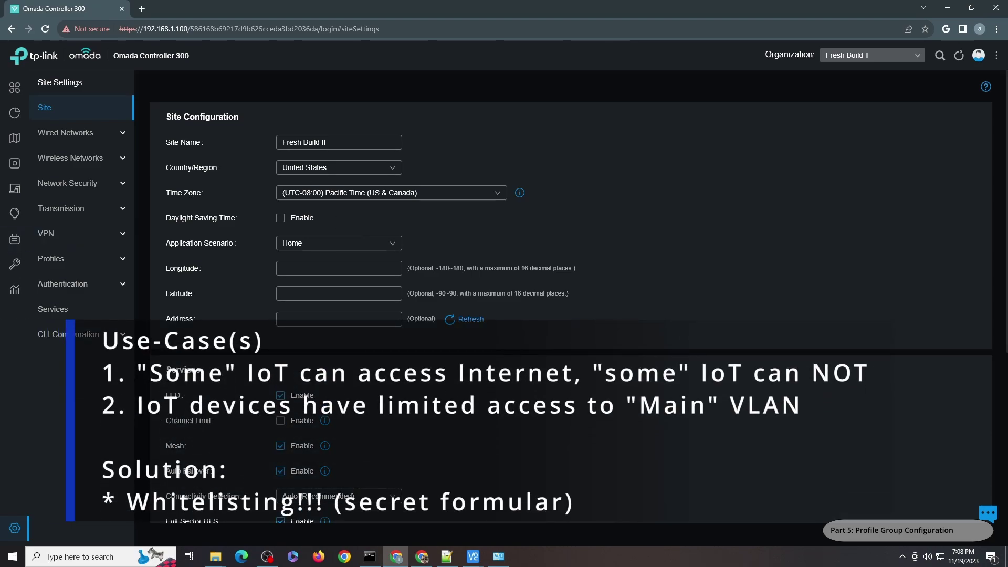
click(94, 251)
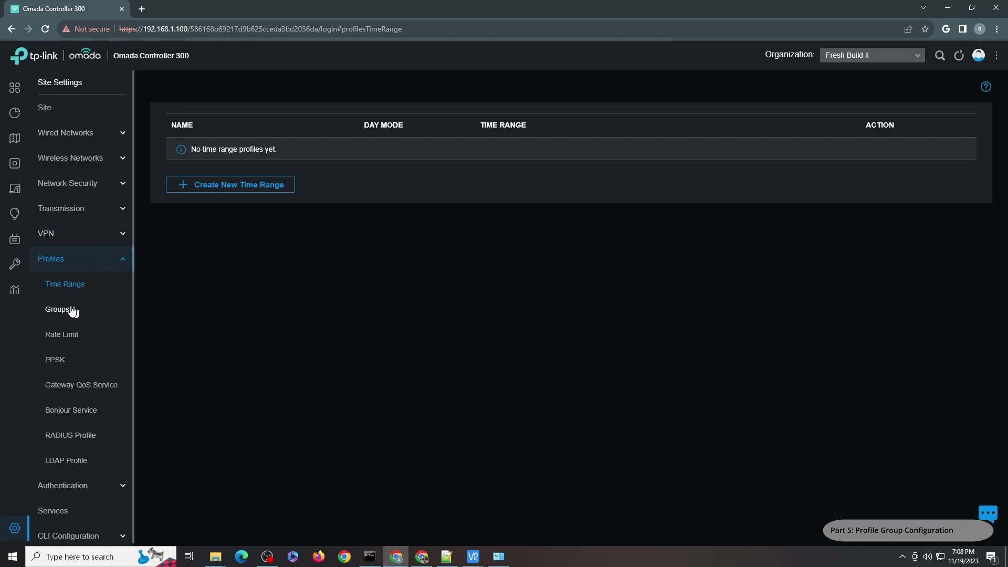
click(73, 309)
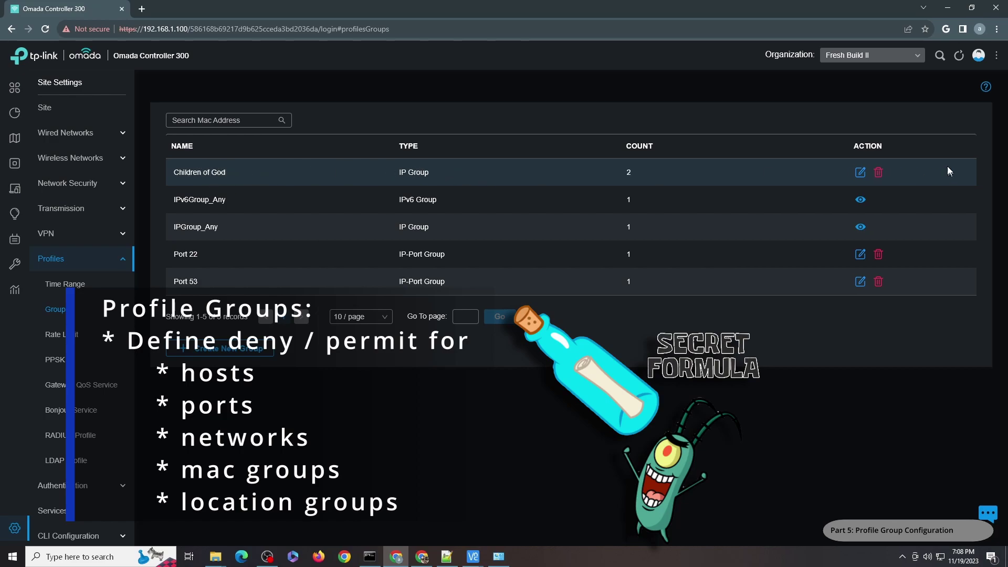
click(860, 173)
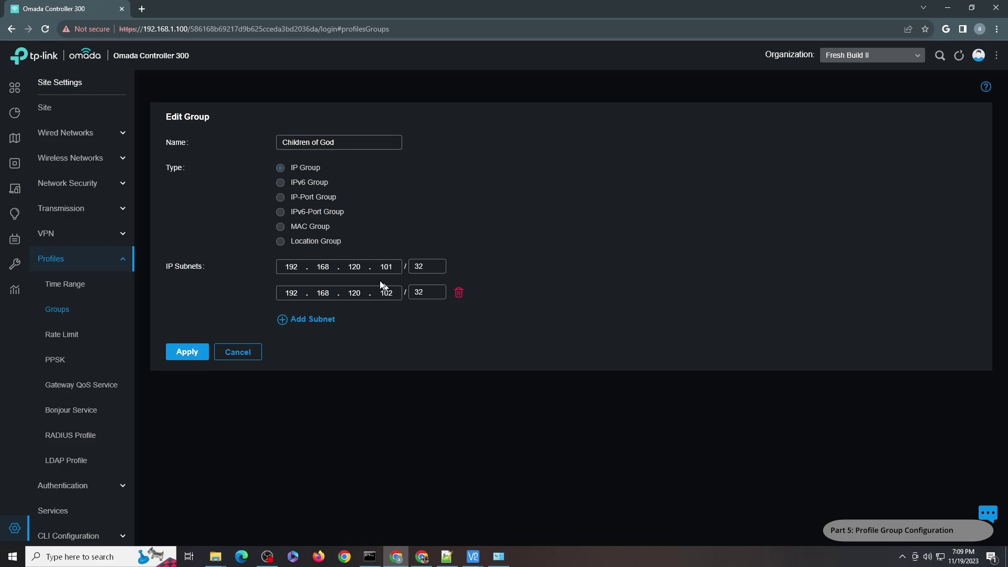
click(237, 352)
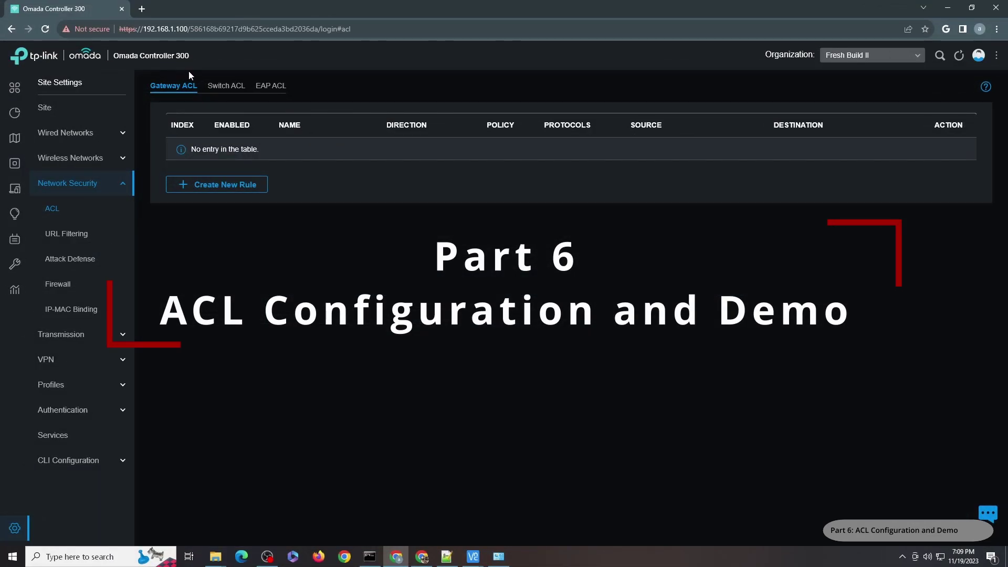
Review the network security EAP ACL rules, followed by the Switch ACL rules.
click(274, 87)
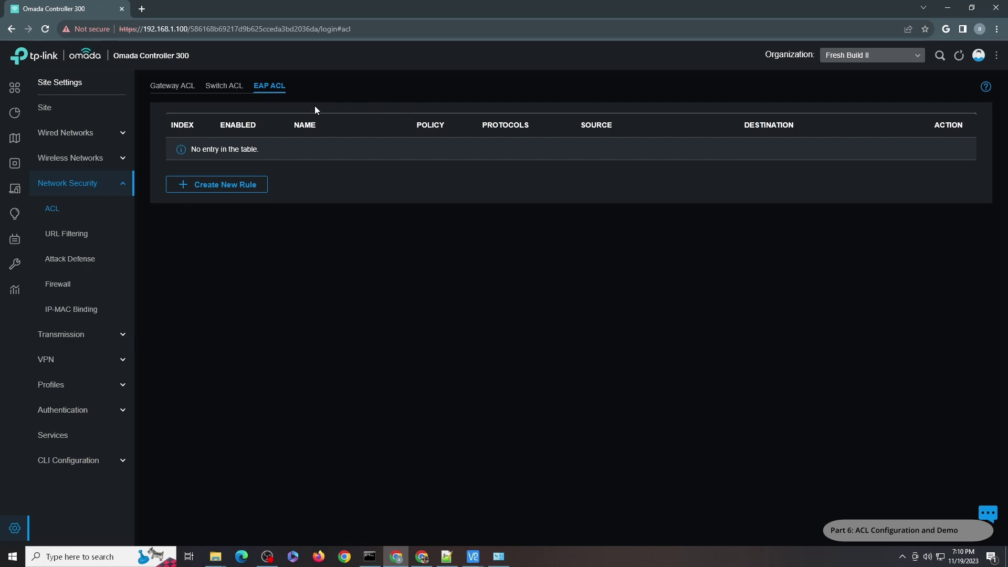
click(233, 89)
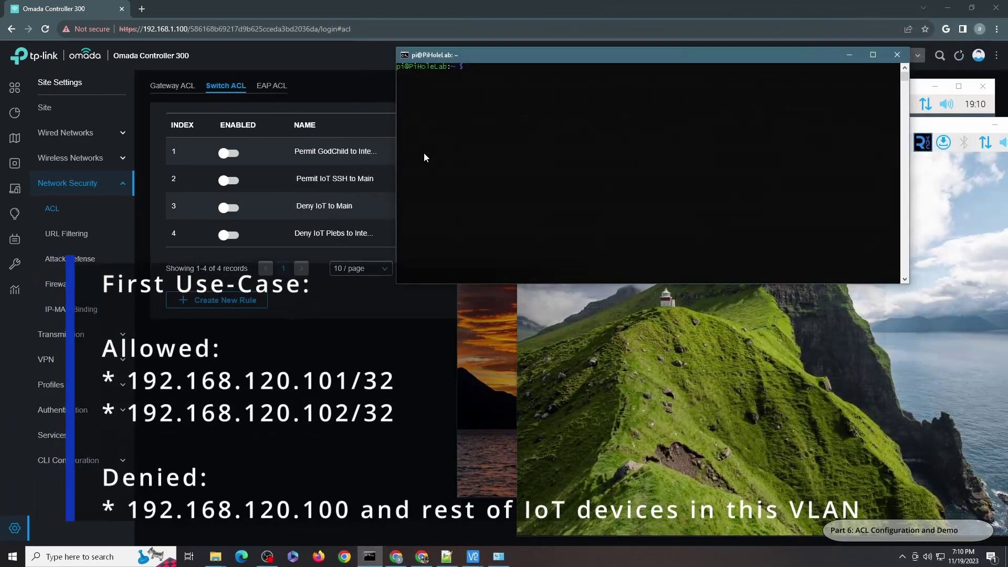
Run ip addr in the PiHoleLab and PiZeroW terminals to check their addresses, repositioning the PiZeroW terminal on its desktop.
text(ip addr)
key(Return)
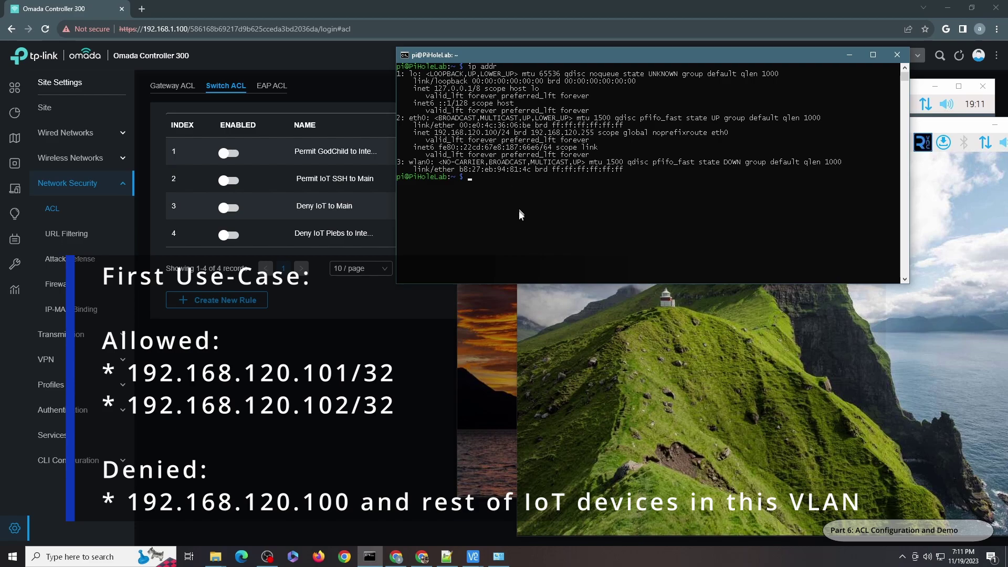
click(493, 322)
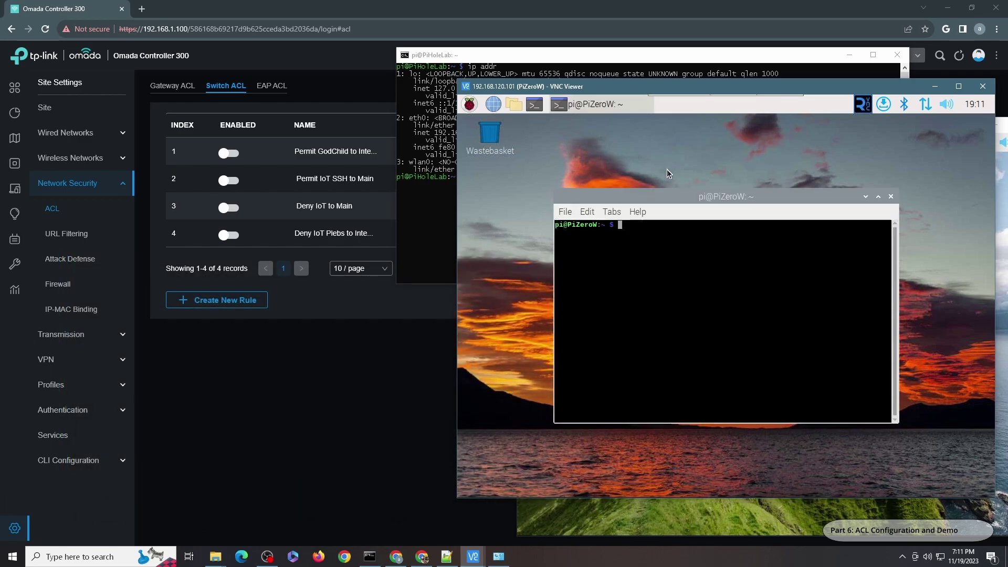
text(ip addr)
key(Return)
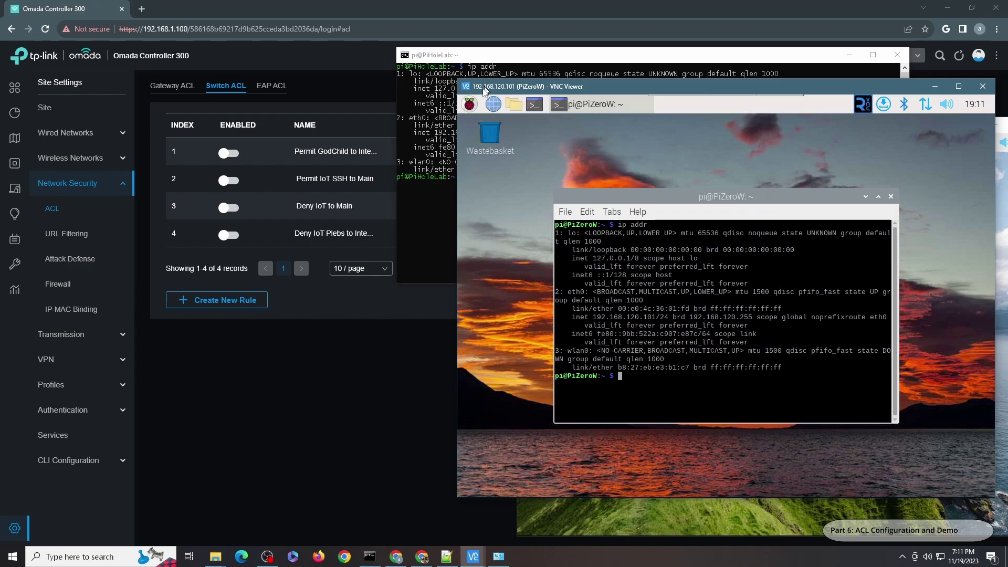
drag(676, 196, 595, 133)
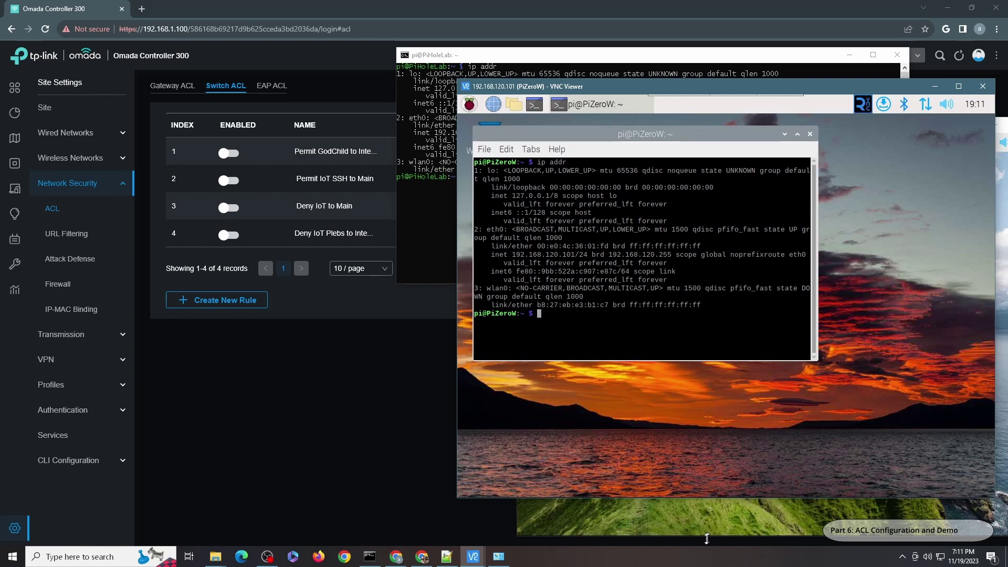
Open a terminal on PiDesk (192.168.120.102) and run ip addr to check its address.
click(687, 521)
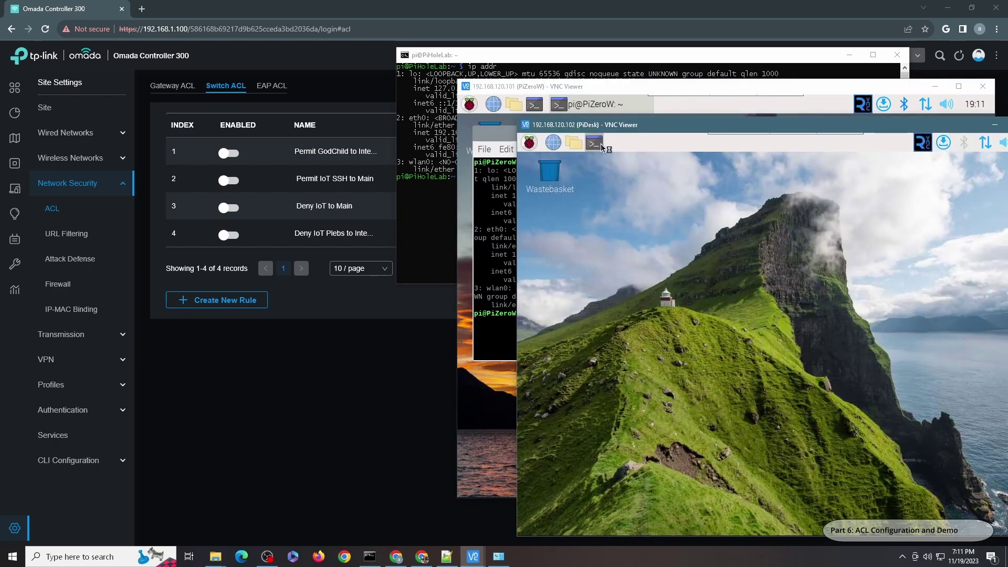
click(645, 142)
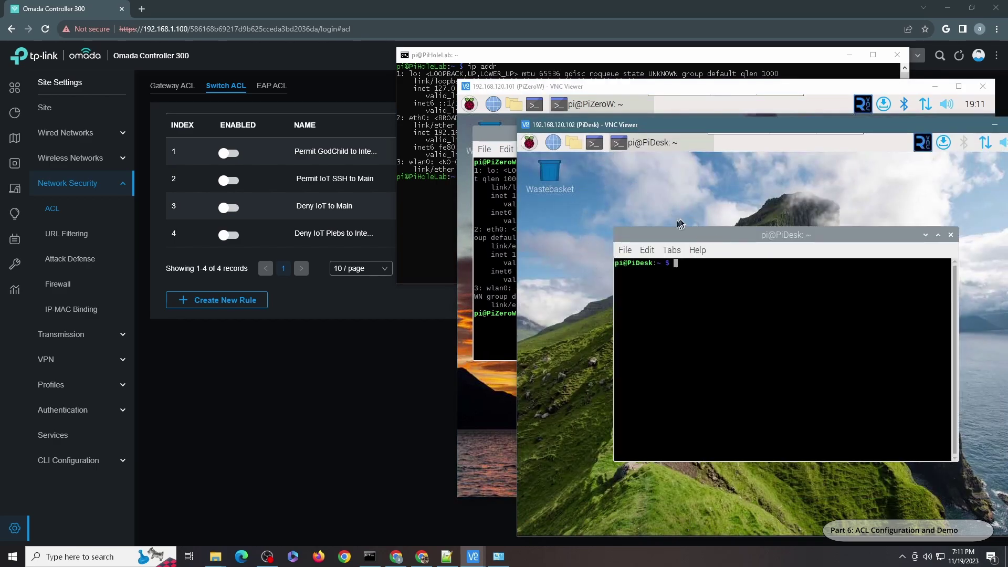
drag(693, 235, 614, 179)
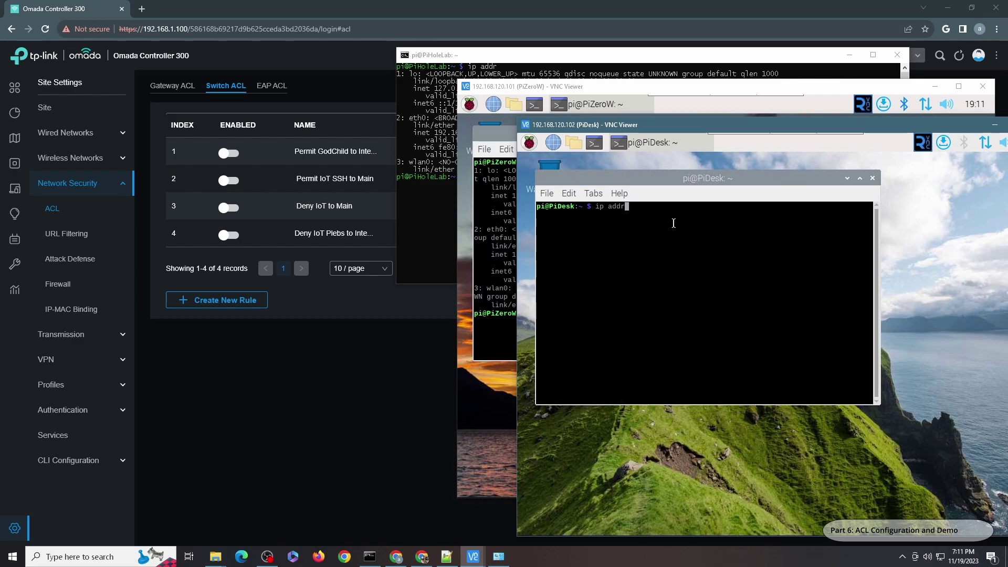
key(Return)
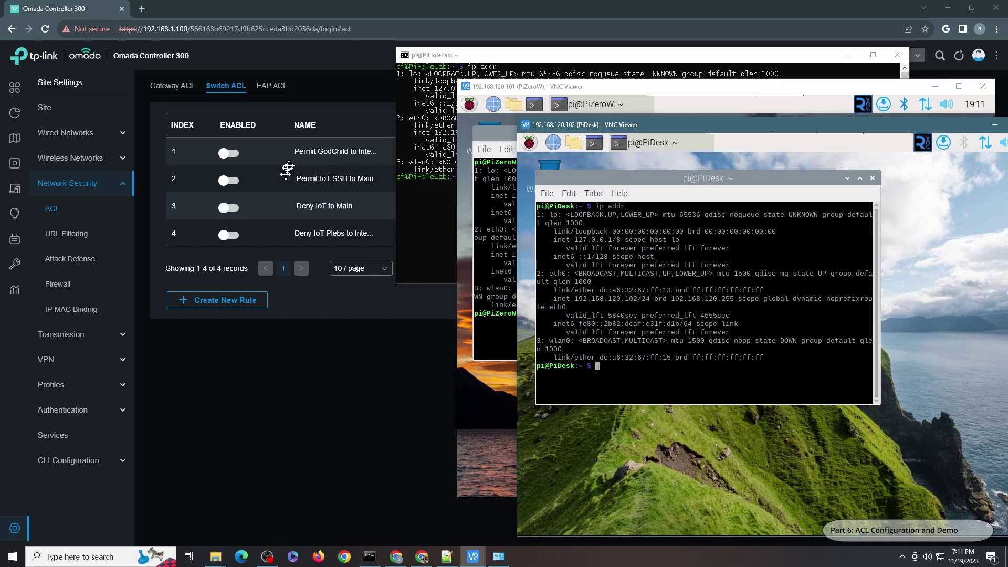
Test internet access from PiHoleLab by running ping google.com.
click(424, 246)
text(ping )
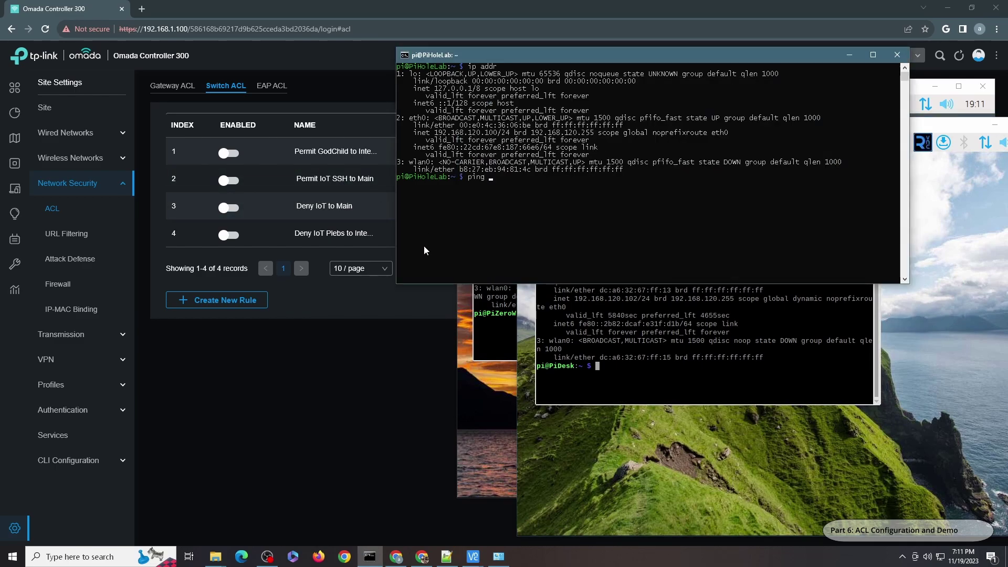
text(google.com)
key(Return)
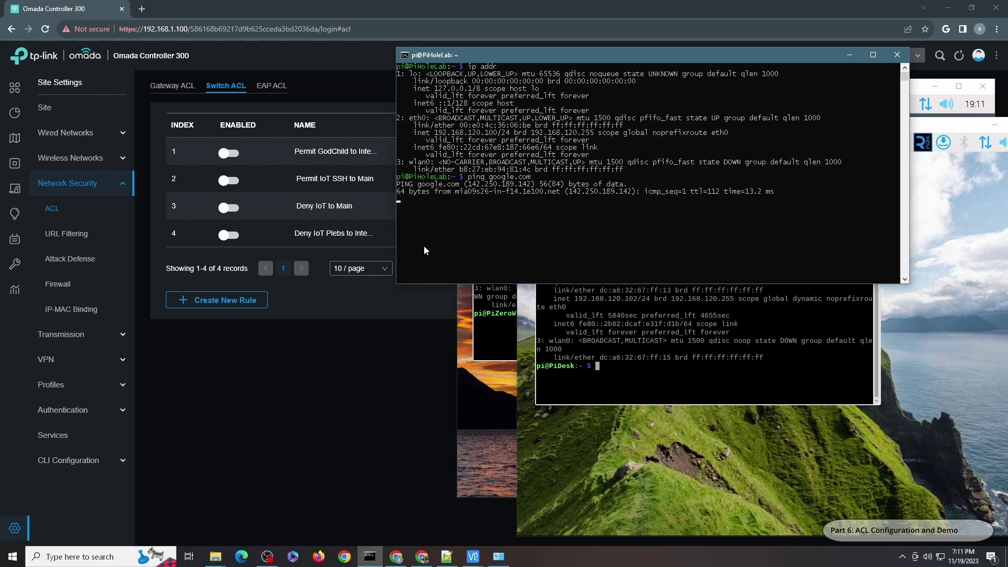
Run ping google.com from the PiZeroW and PiDesk terminals to test their internet access.
click(497, 316)
text(ping google.com)
key(Return)
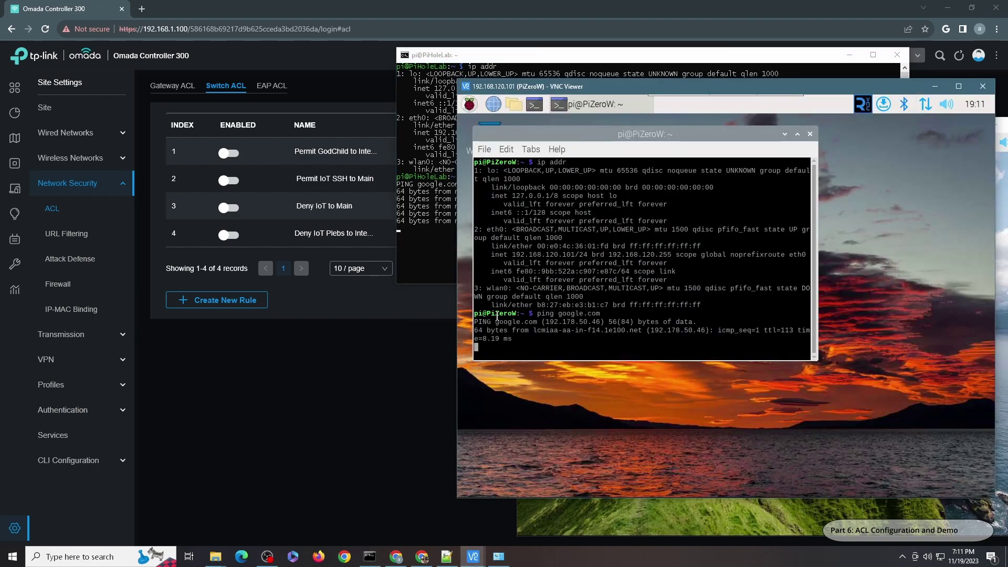
click(604, 517)
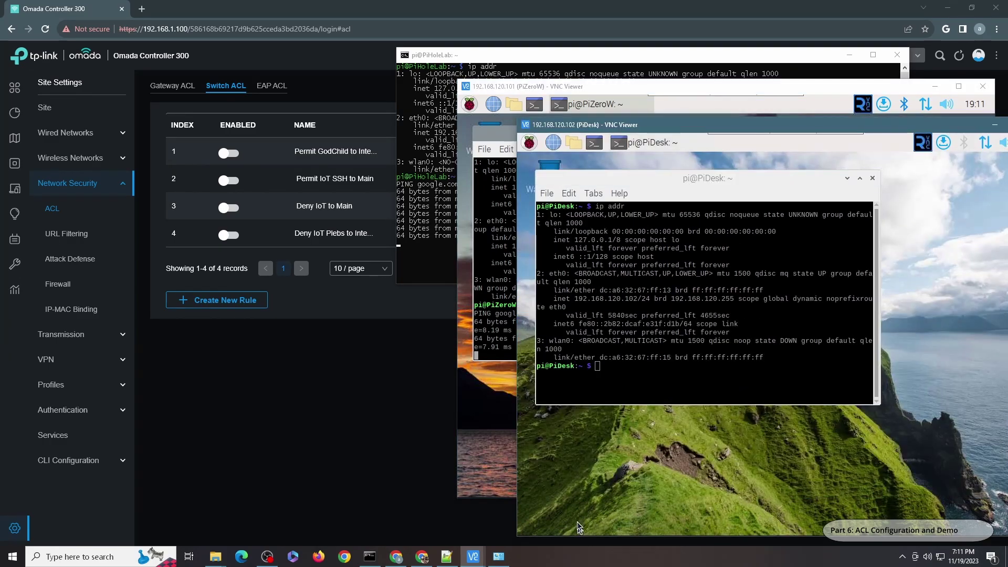
text(ping google.com)
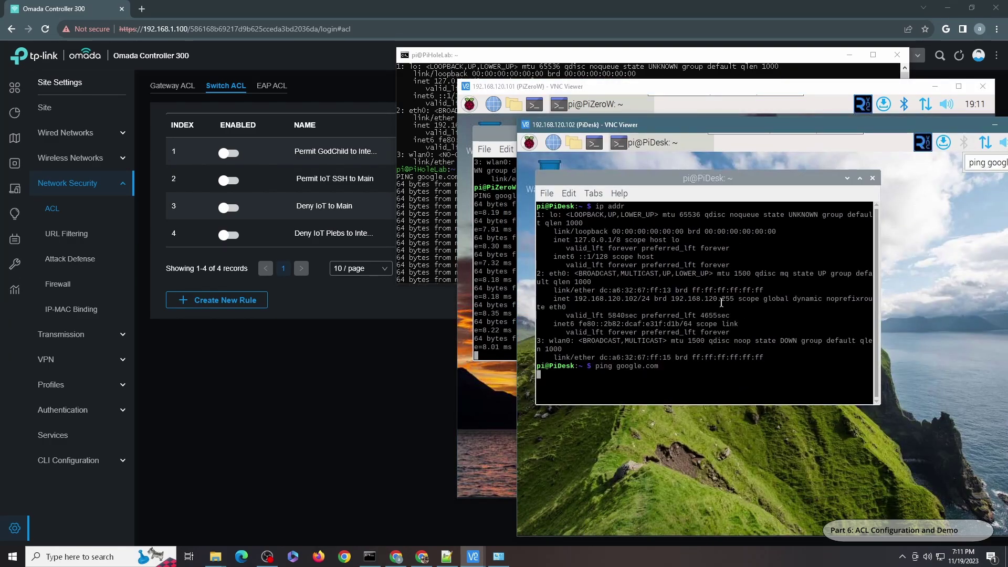
key(Return)
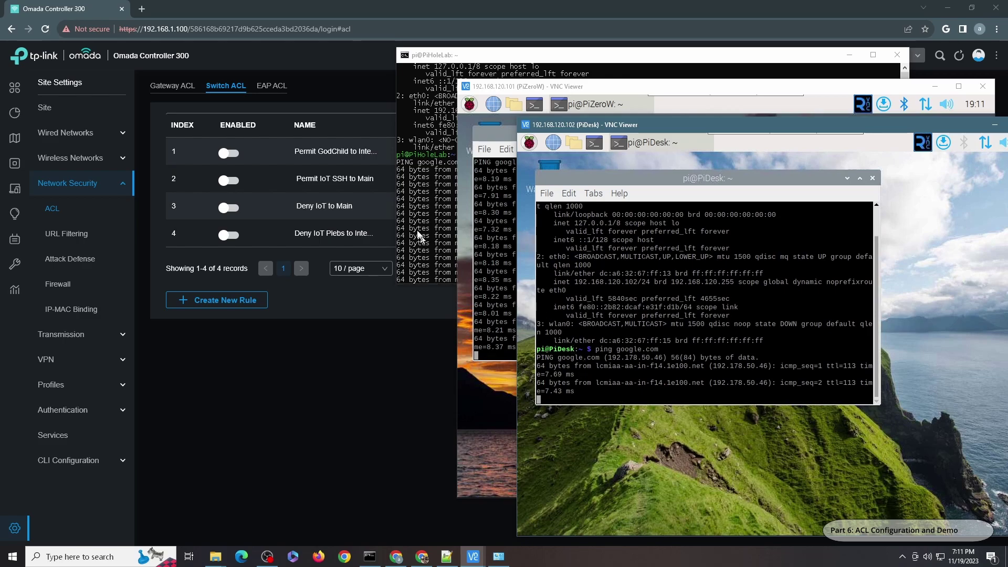
Stop the running pings on PiHoleLab, PiZeroW and PiDesk.
click(421, 234)
key(ctrl+c)
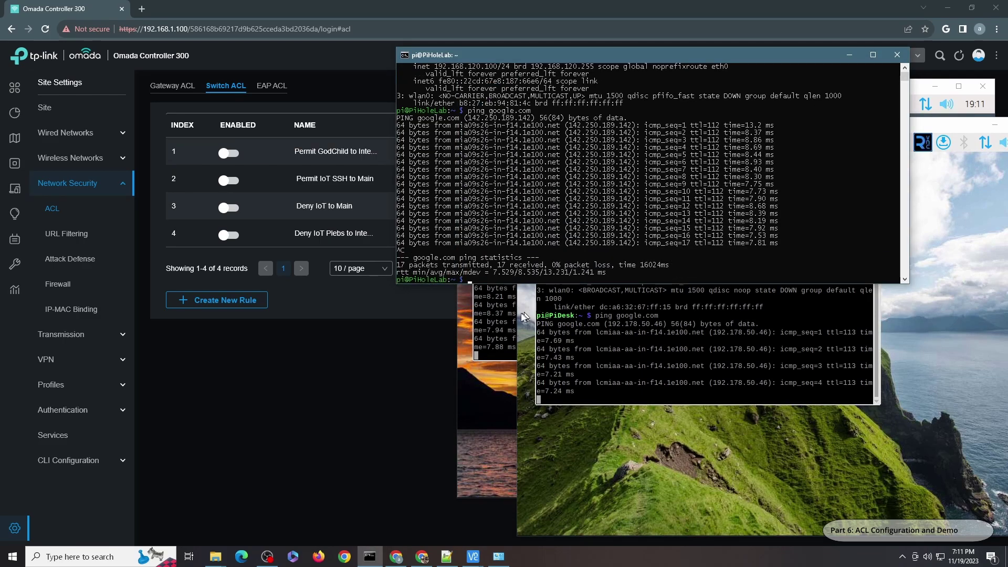
click(509, 317)
key(ctrl+c)
click(676, 503)
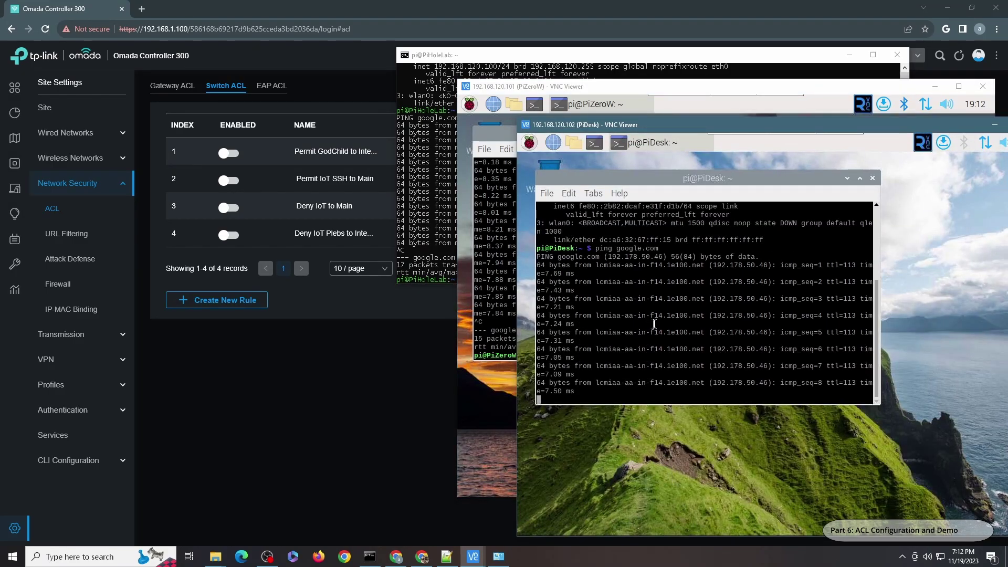
key(ctrl+c)
Return to the Omada Controller and enable Switch ACL rule 4, which denies the IoT plebs access to port 53.
click(373, 361)
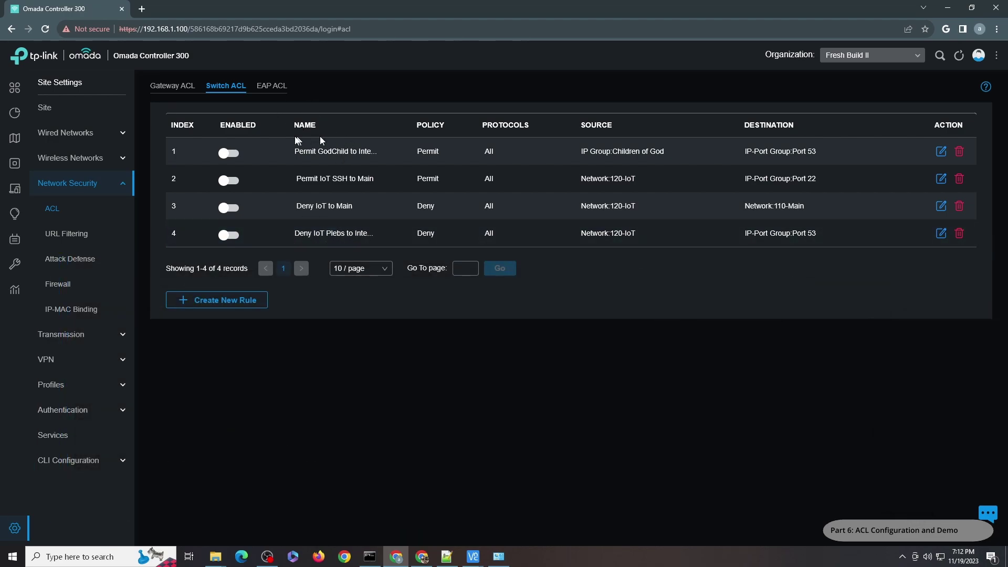
click(236, 241)
Rerun ping google.com on PiHoleLab with the deny rule active.
click(369, 556)
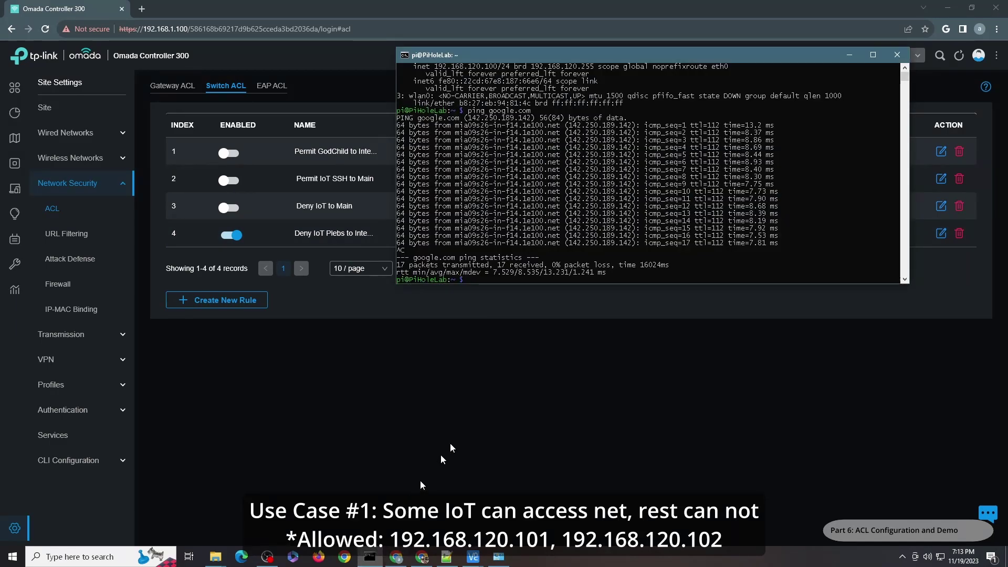
key(Up)
key(Return)
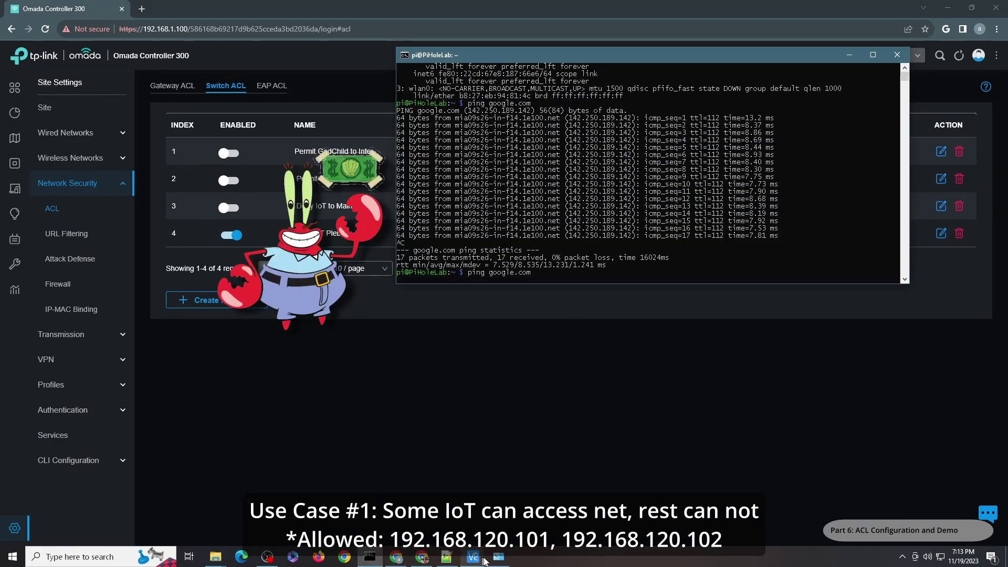
Rerun ping google.com on PiZeroW and PiDesk with the deny rule active.
mouse_move(472, 556)
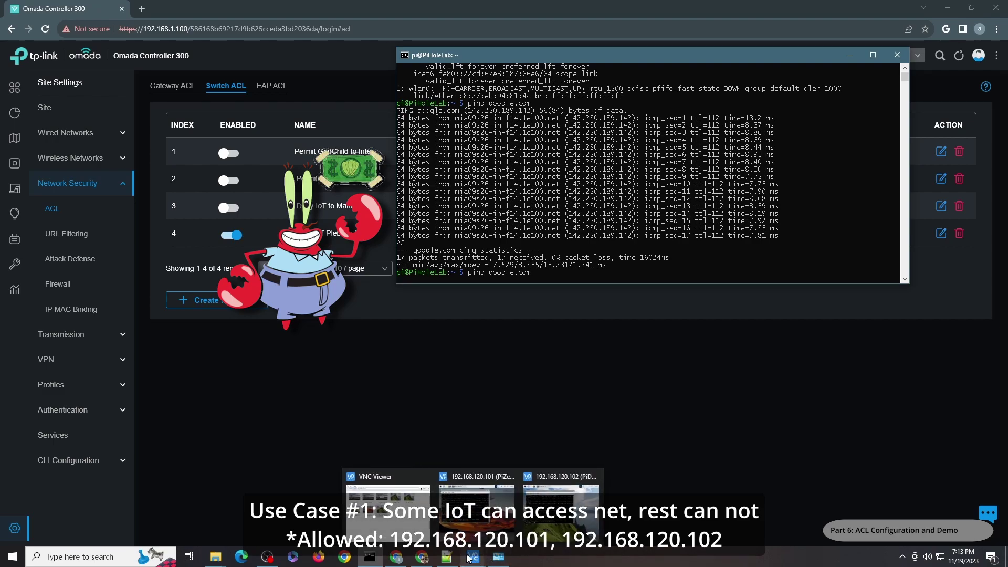
click(482, 527)
key(Up)
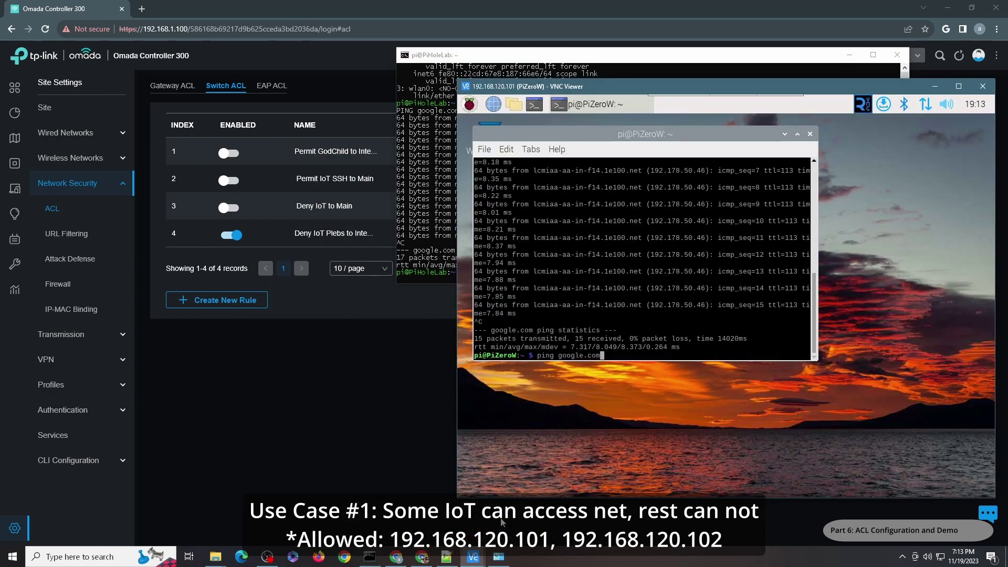
key(Return)
mouse_move(480, 561)
click(577, 521)
key(Up)
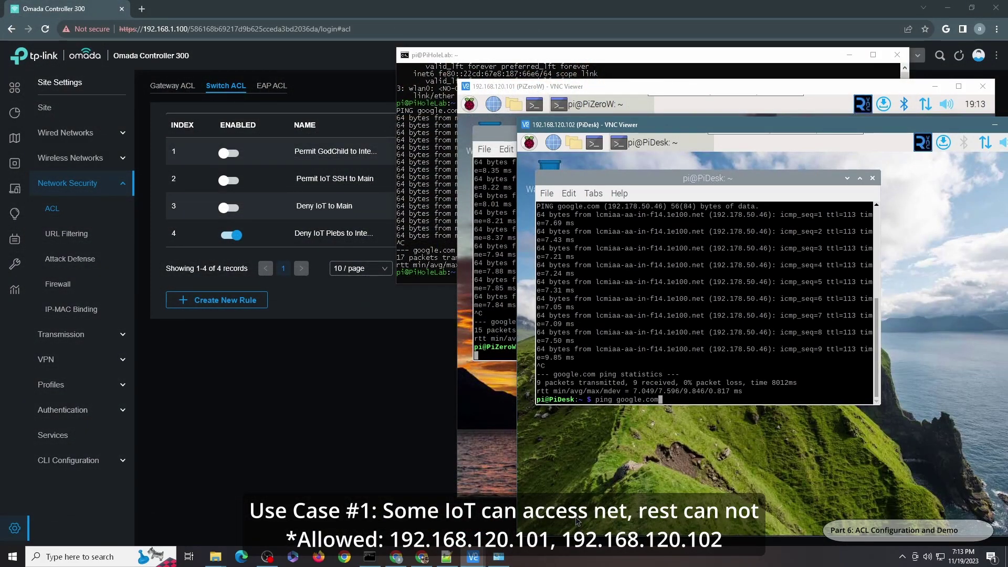
key(Return)
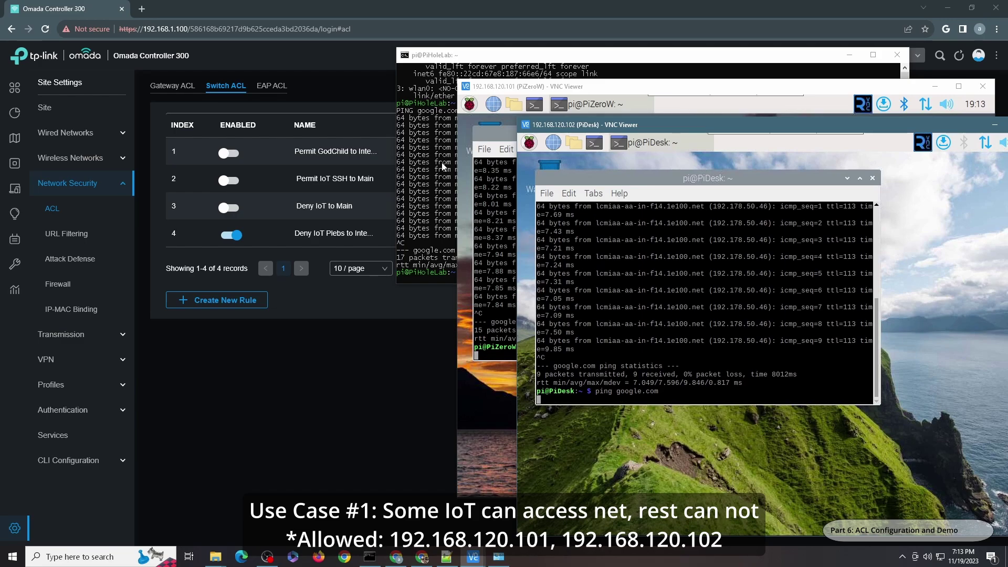
key(Return)
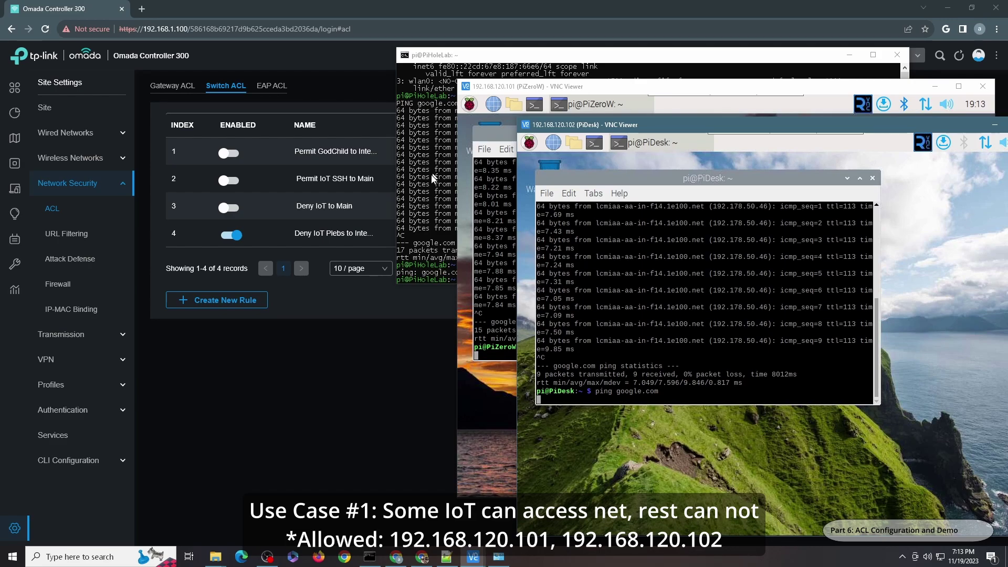
Check the latest ping output on PiHoleLab, PiZeroW and PiDesk, and return to the Switch ACL list in the Omada Controller.
click(433, 179)
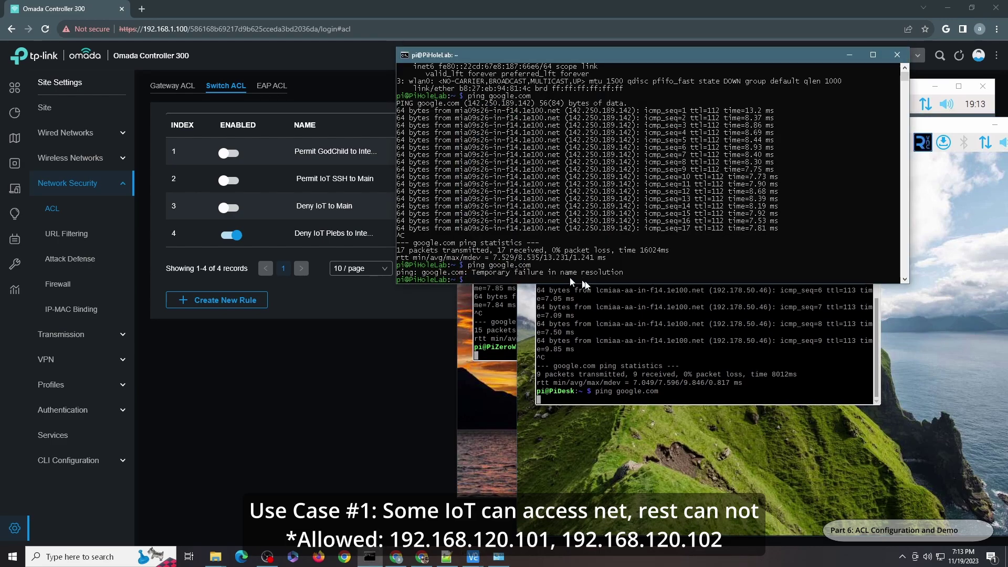
click(498, 320)
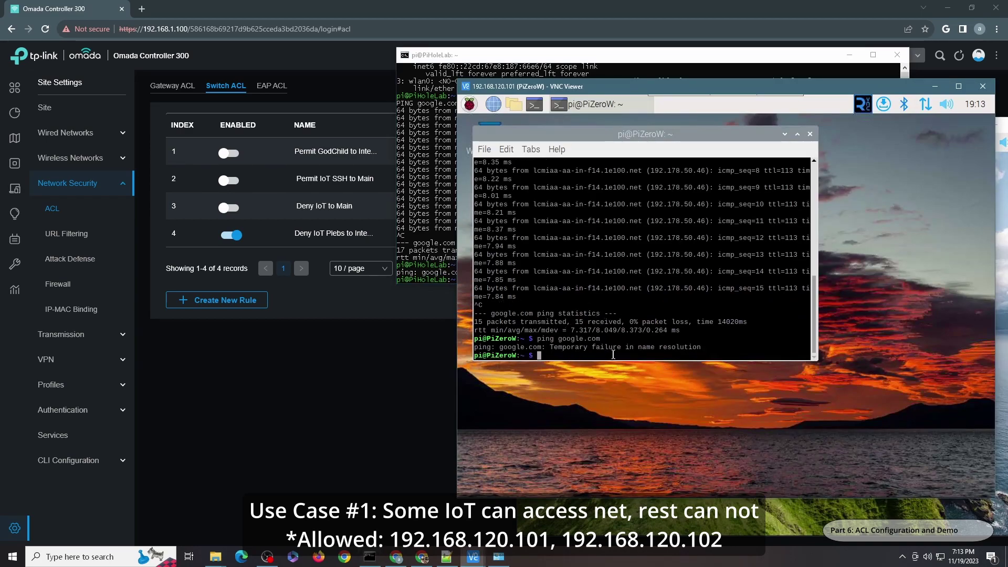
click(655, 517)
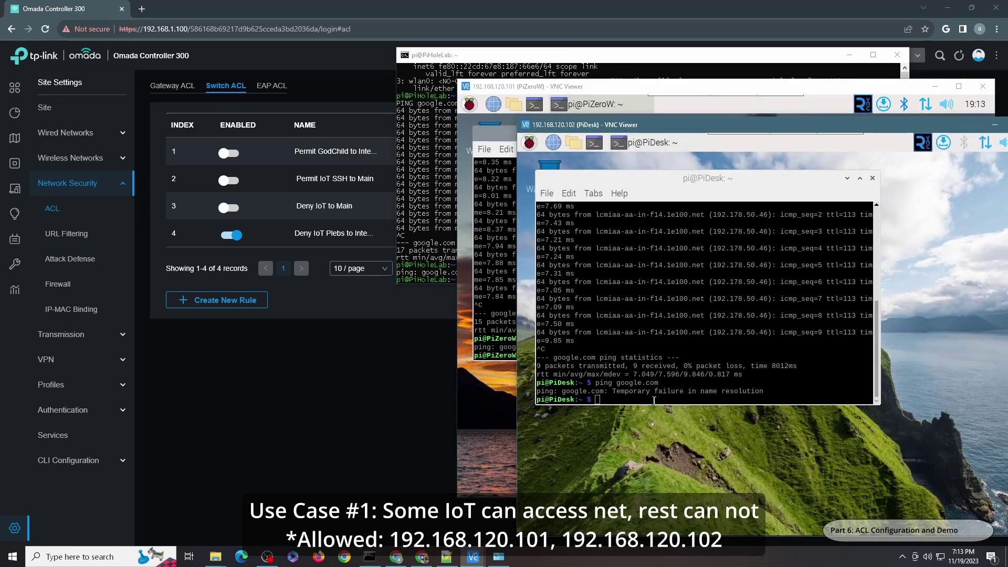
click(414, 398)
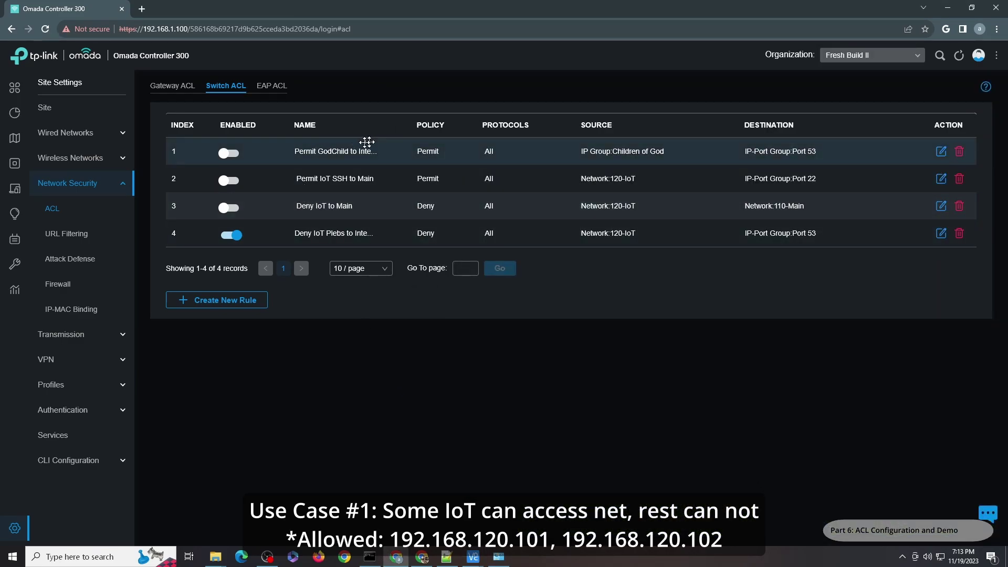
Enable Switch ACL rule 1, which permits the GodChild devices to port 53, and rerun ping google.com on PiHoleLab.
click(239, 157)
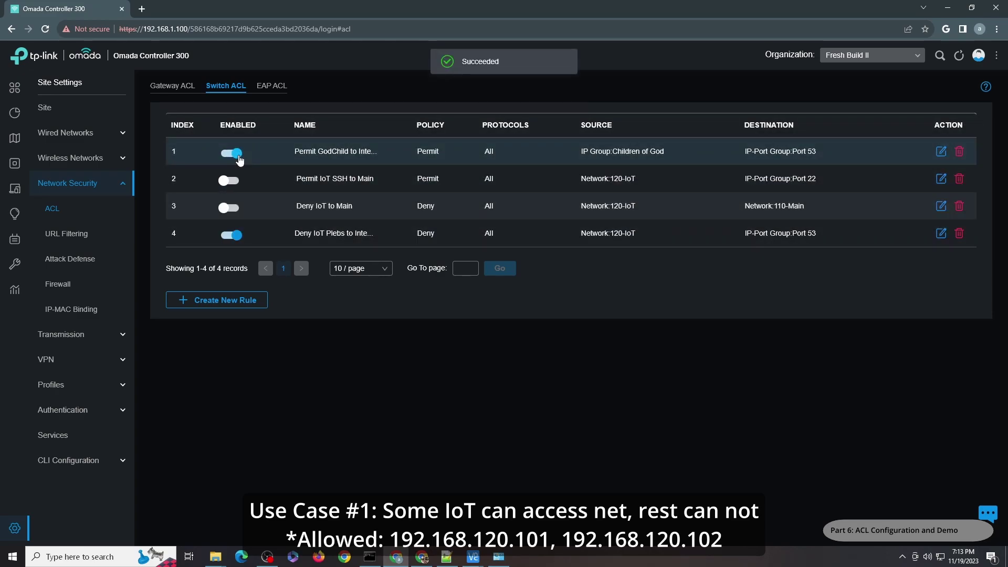
click(369, 557)
key(Up)
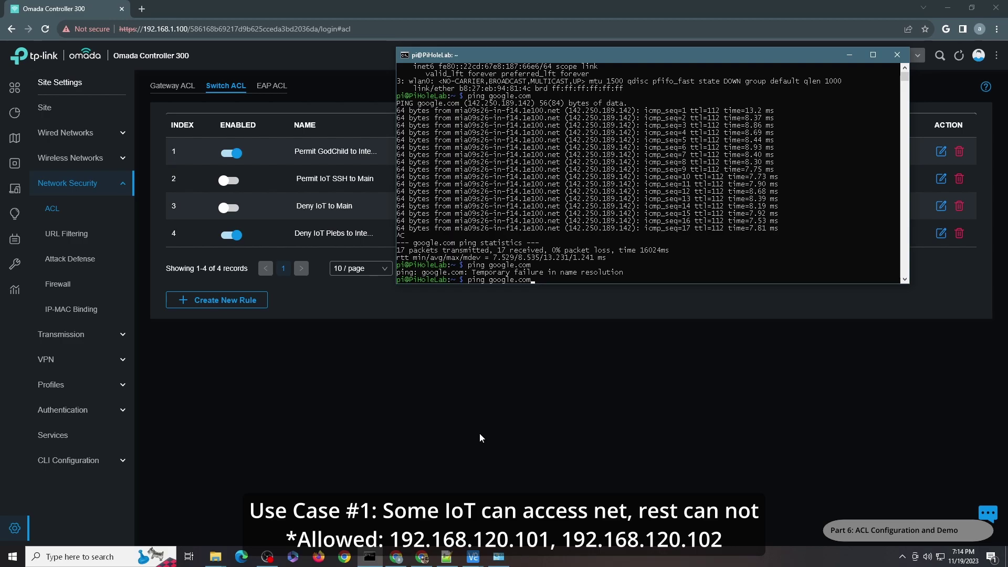
key(Return)
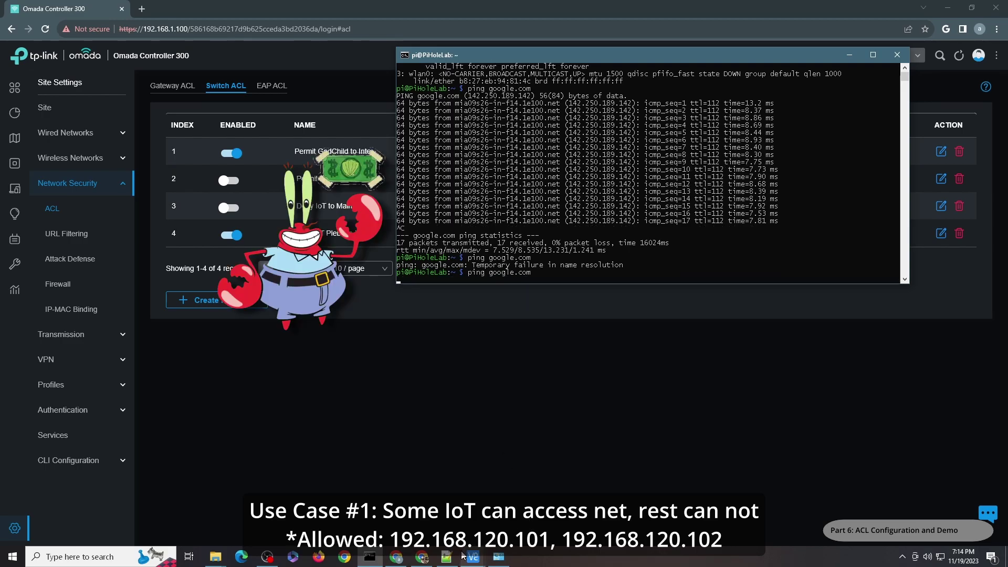
Rerun ping google.com on PiZeroW and PiDesk with the permit rule active.
mouse_move(474, 555)
click(494, 506)
key(Up)
key(Return)
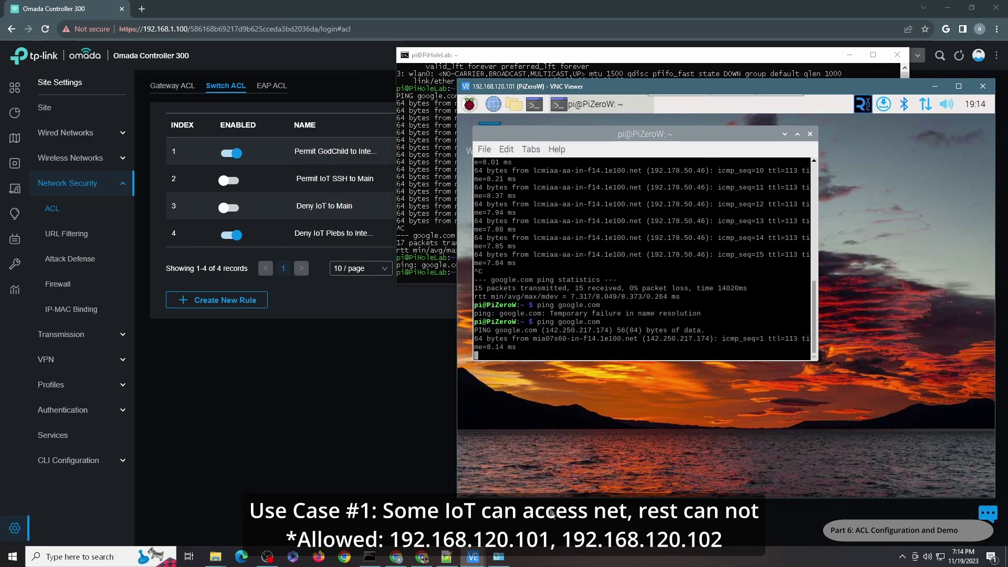
mouse_move(493, 557)
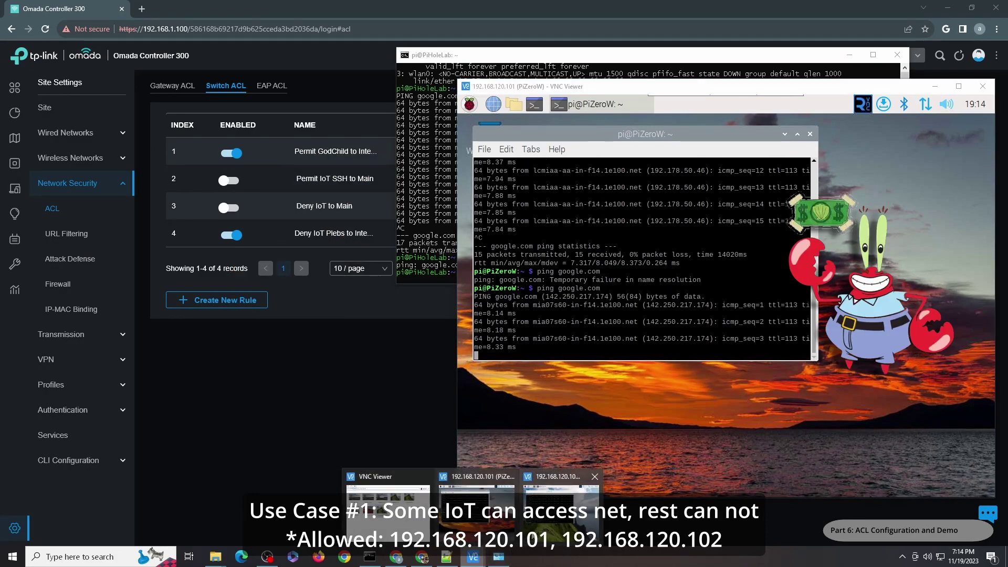
click(539, 527)
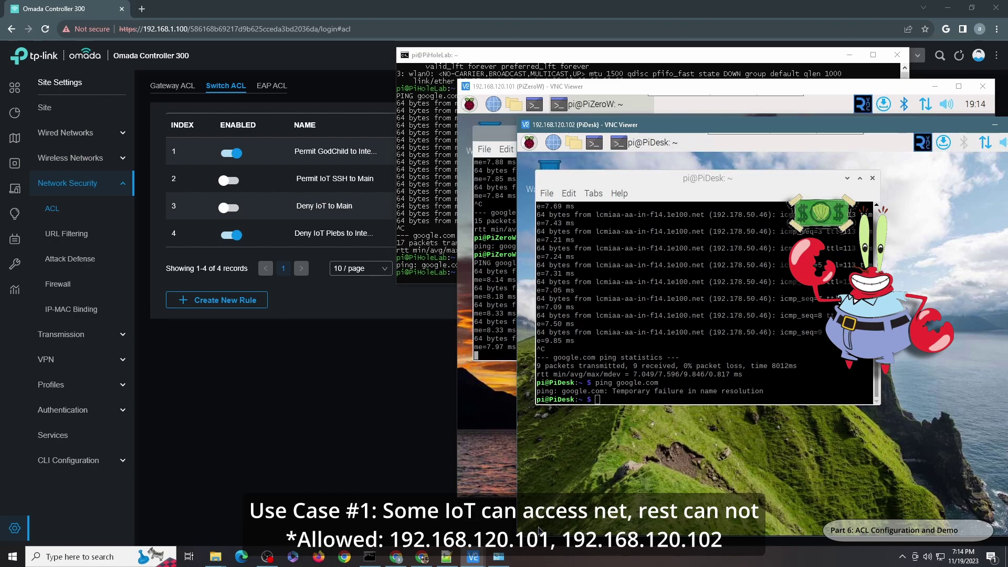
click(610, 381)
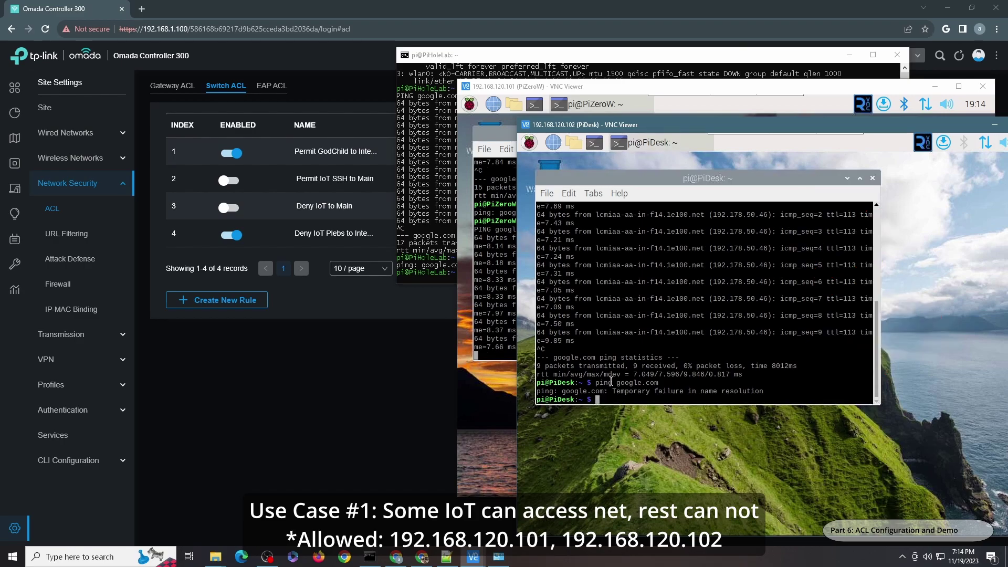
key(Up)
key(Return)
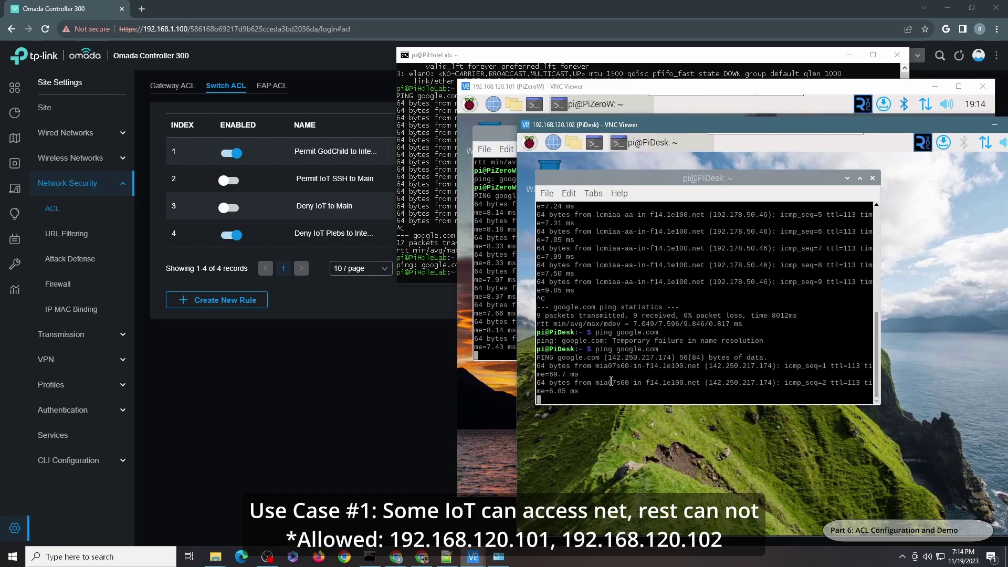
Check the ping output on PiHoleLab and stop the running google.com pings on PiZeroW and PiDesk.
click(504, 60)
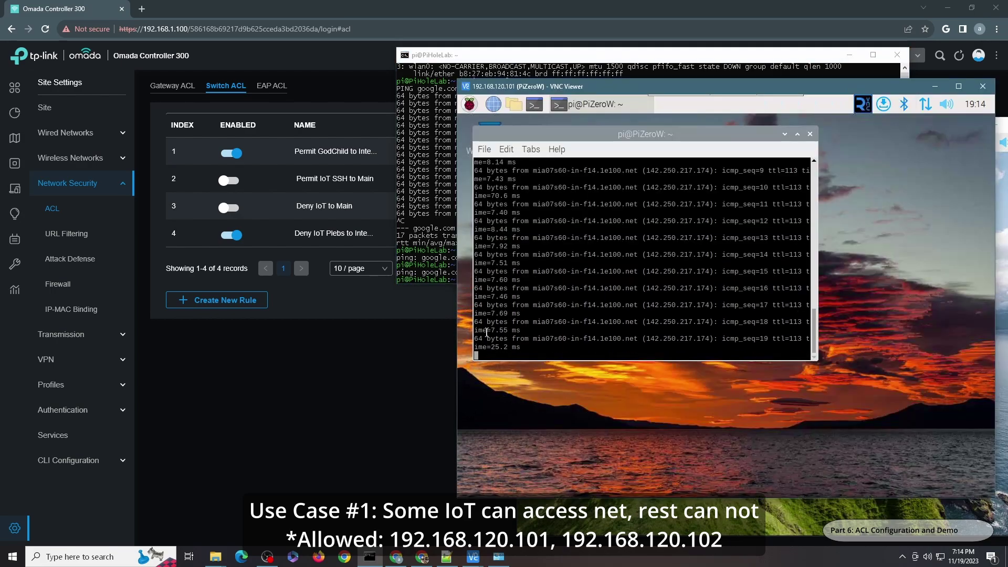
click(487, 338)
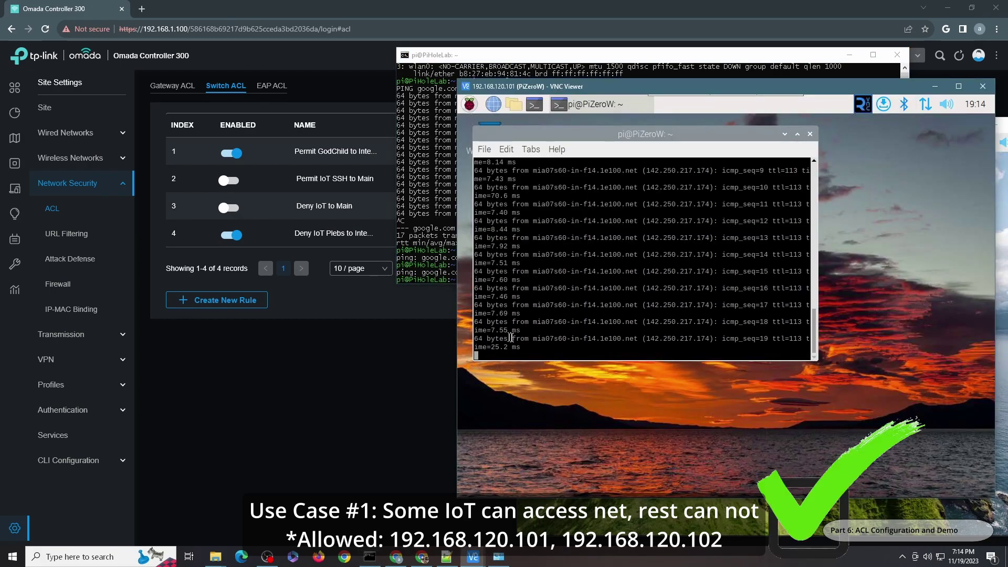
key(ctrl+c)
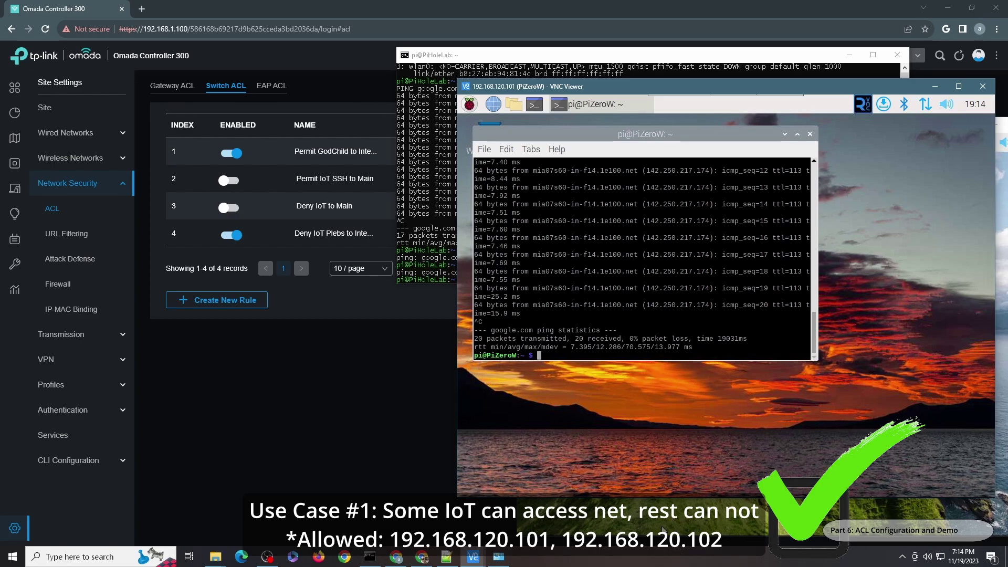
key(alt+Tab)
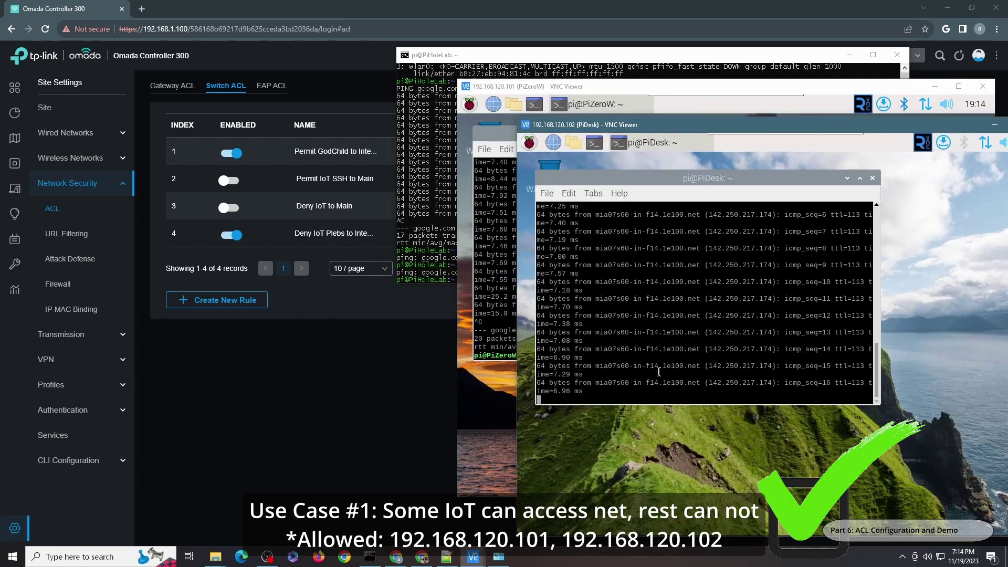
key(ctrl+c)
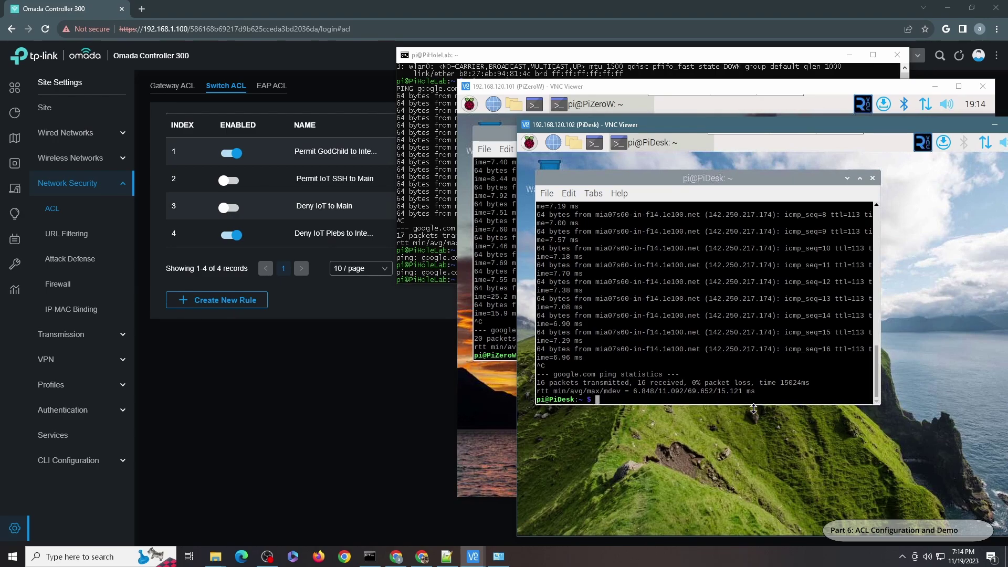
Switch to the Reddit post on LAN access without WAN access and review its profile groups and Switch ACL rules.
click(420, 556)
scroll(382, 382, down, 3)
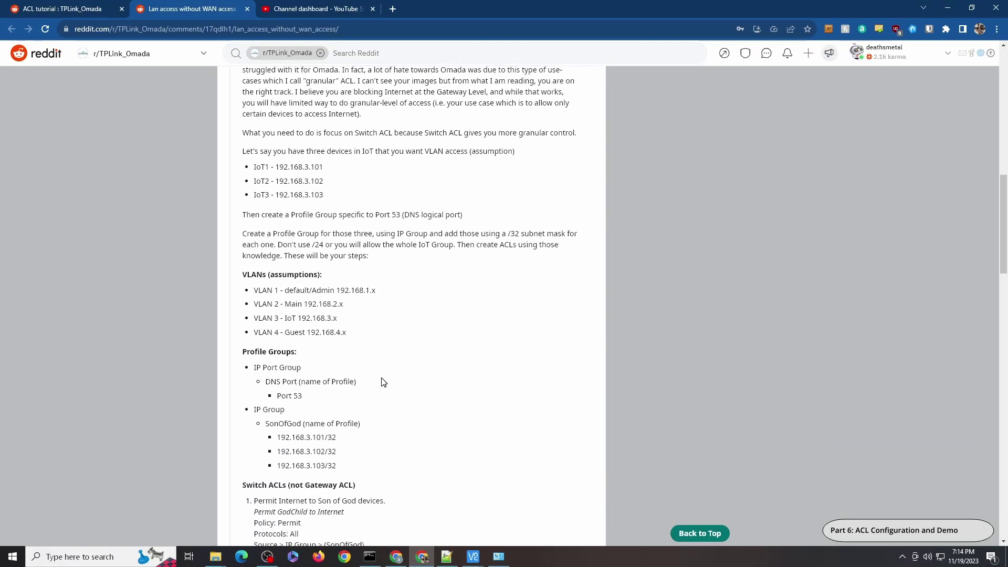
scroll(383, 382, down, 4)
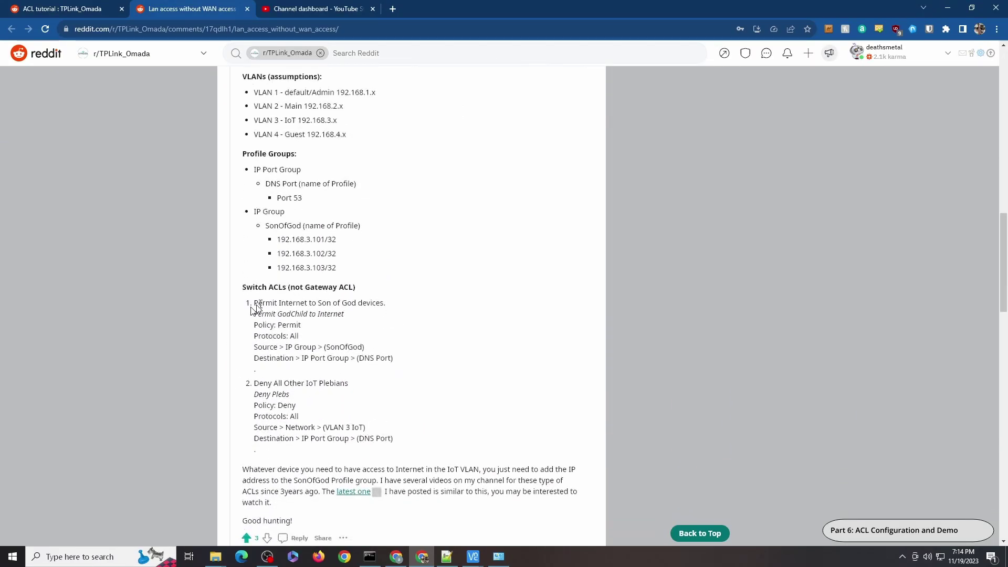
click(947, 10)
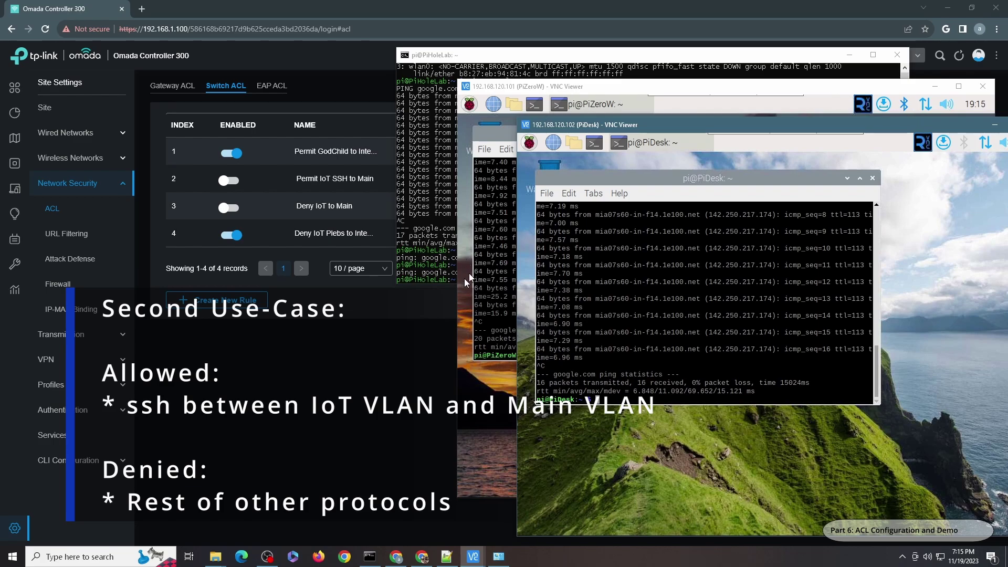
Return to the Omada Controller, show the connected clients list and duplicate its browser tab.
click(333, 449)
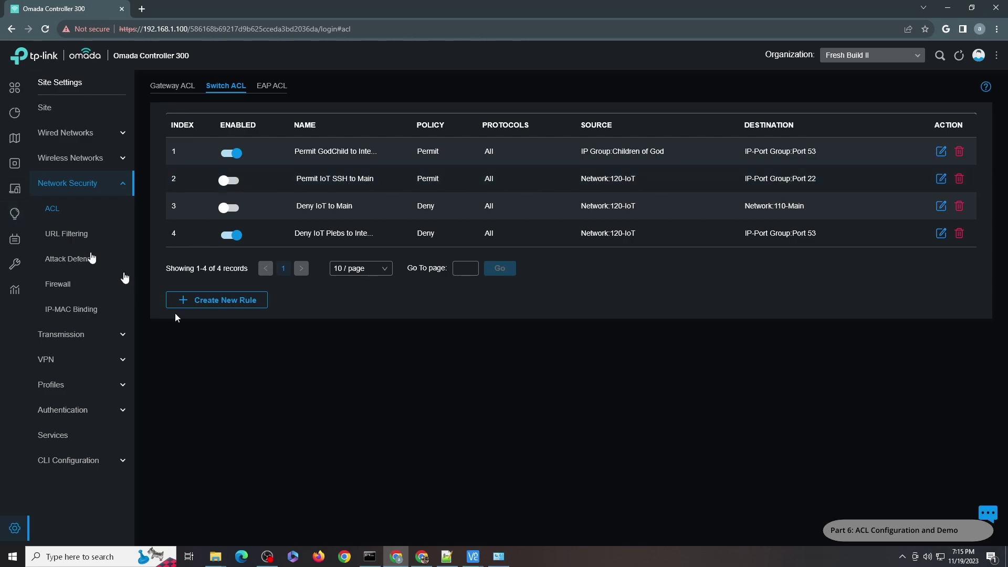
click(41, 189)
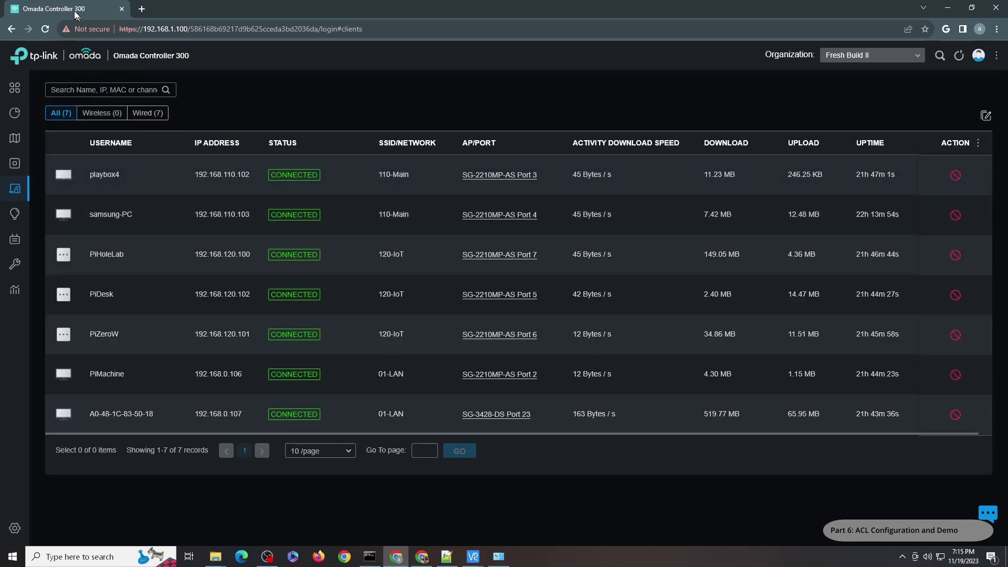
right_click(75, 15)
click(122, 83)
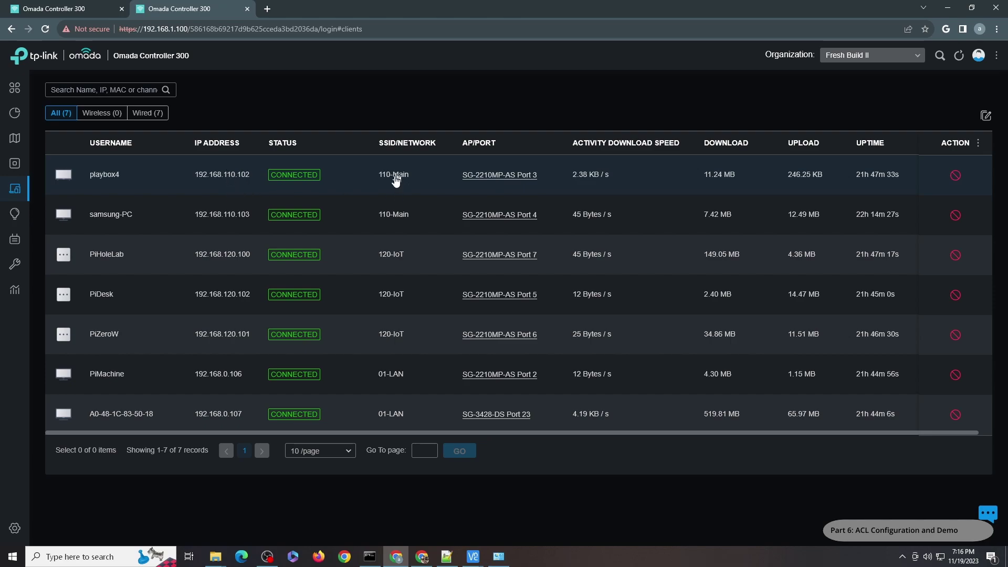
Ping the Main VLAN host playbox4 at 192.168.110.102 from the PiHoleLab terminal.
click(370, 556)
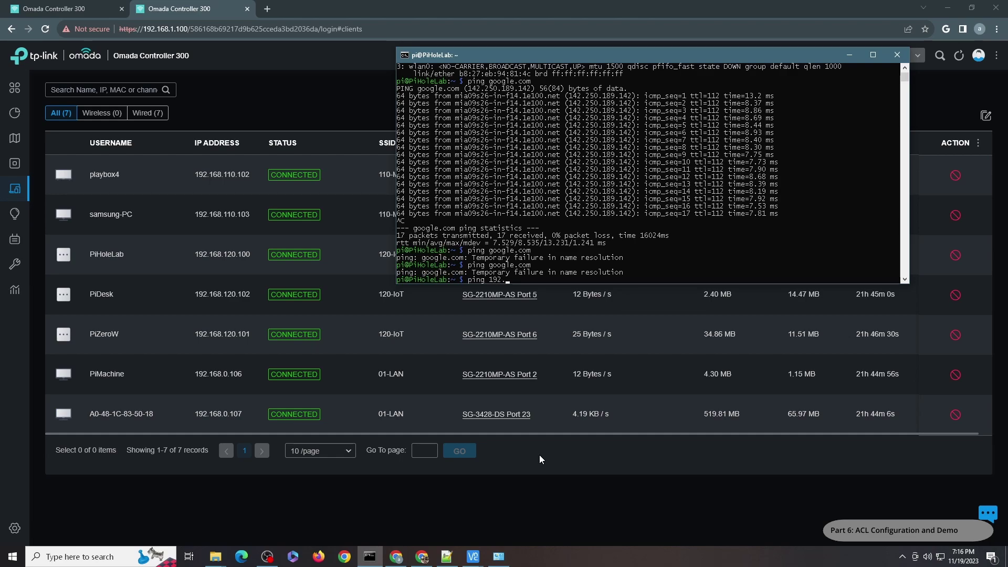
text(ping 192.168.110.102)
key(Return)
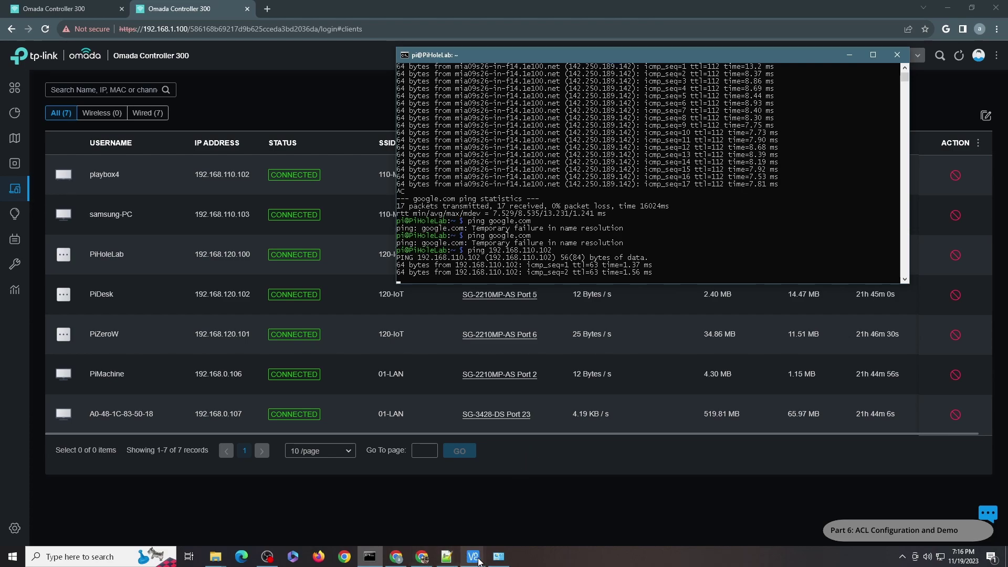
Ping the Main VLAN host 192.168.110.102 from the PiZeroW remote session.
mouse_move(473, 557)
click(477, 521)
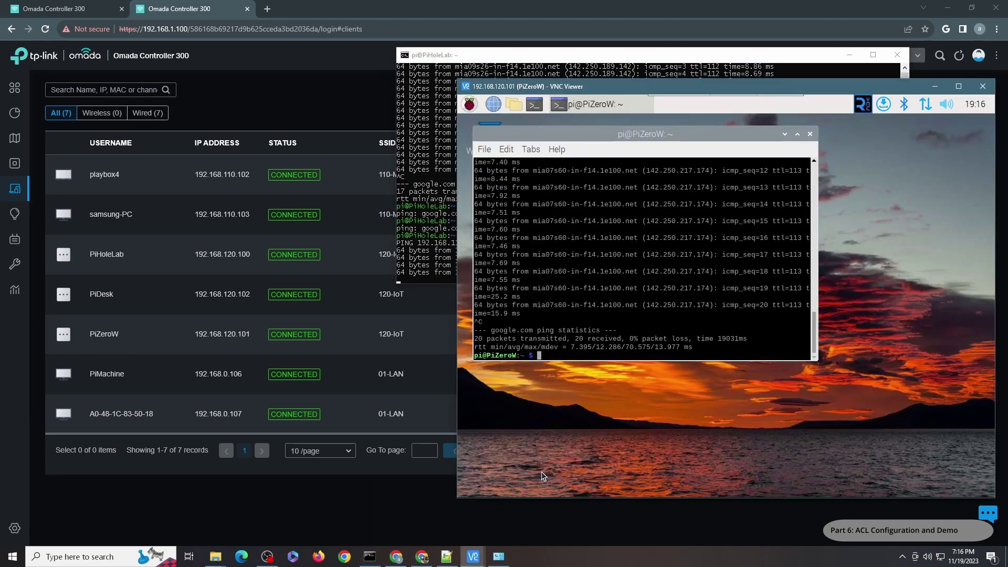
text(ping 192)
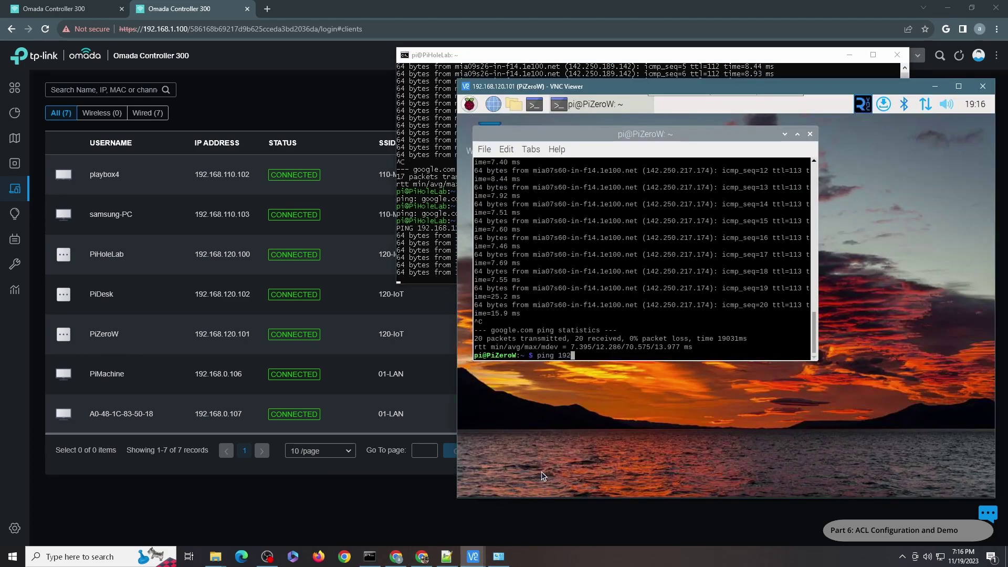
text(.168.110.1)
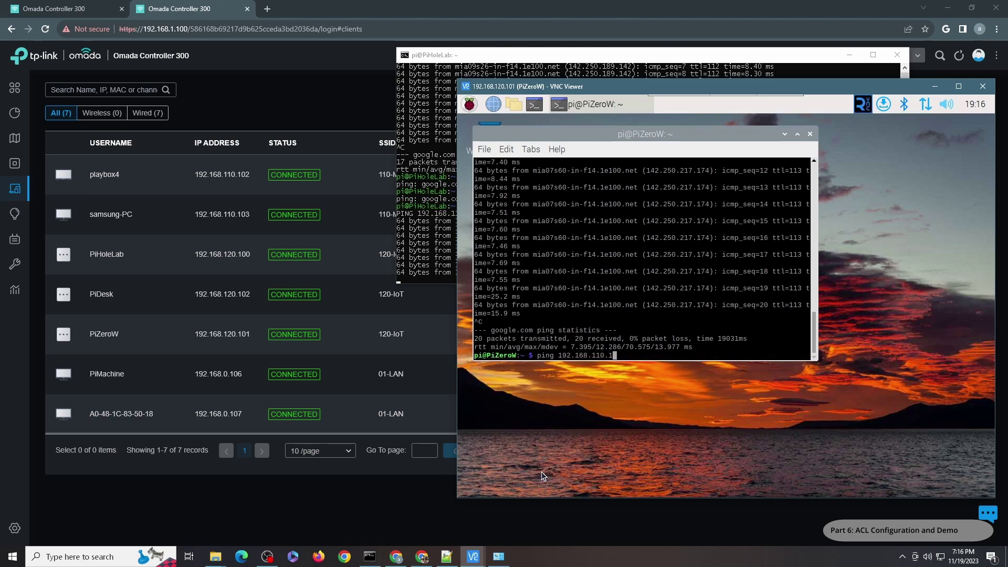
text(02)
key(Return)
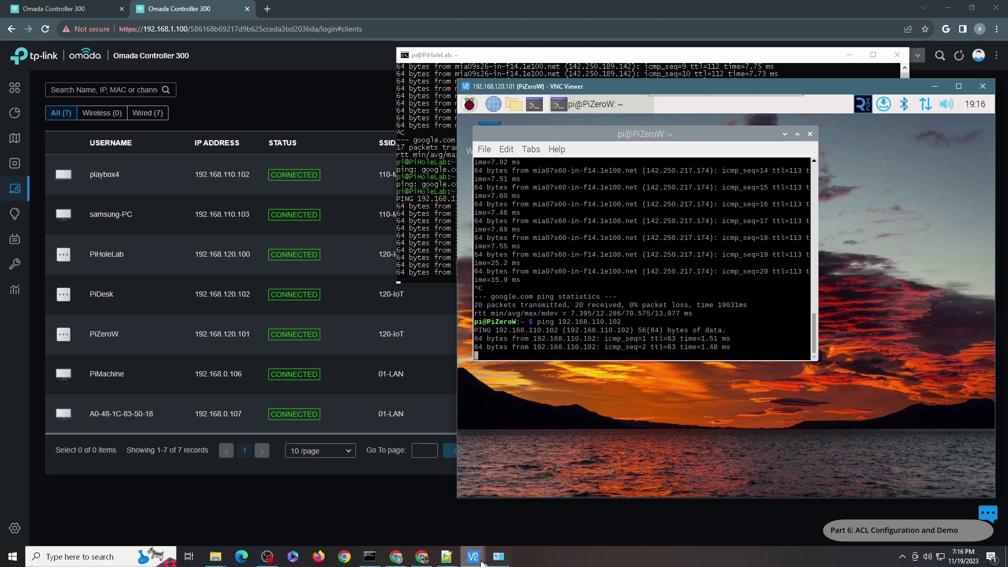
Ping the Main VLAN host 192.168.110.102 from the PiDesk remote session.
mouse_move(481, 562)
click(552, 524)
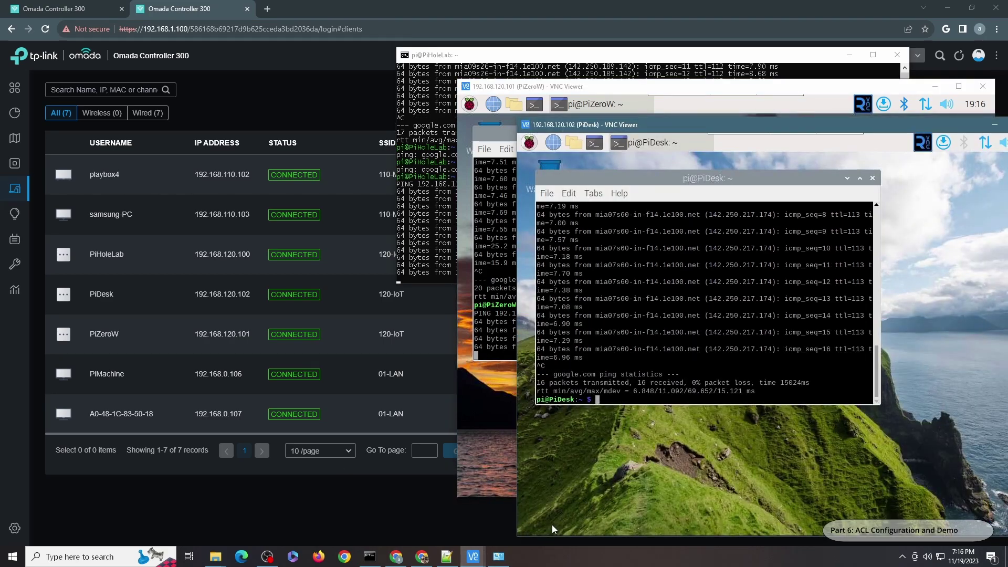
text(ping 1)
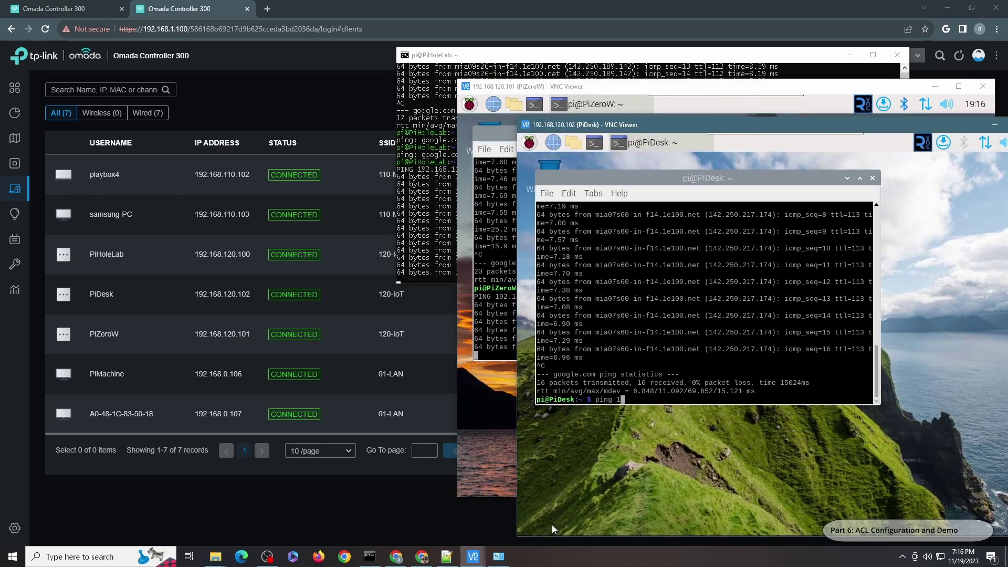
text(92.168.110.)
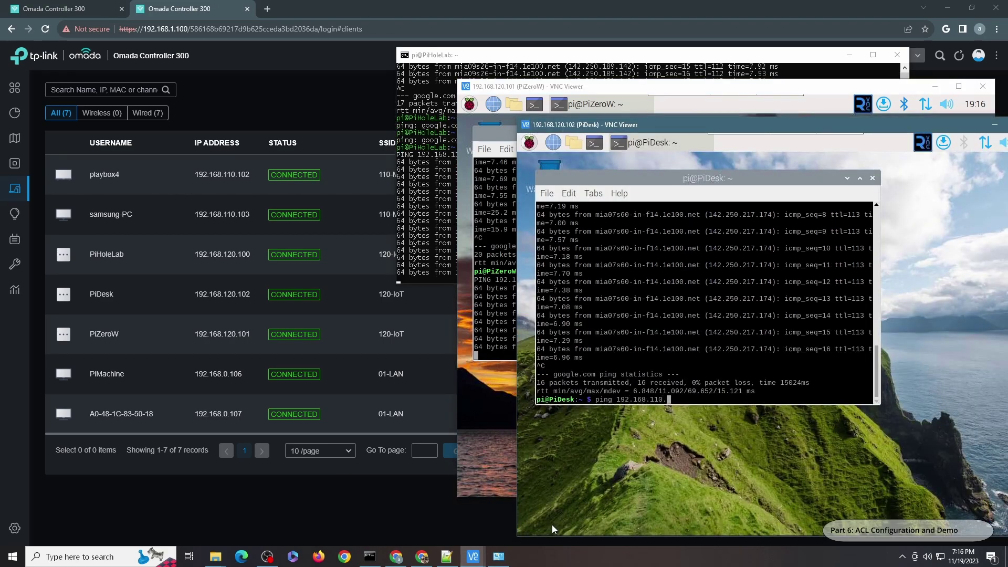
text(102)
key(Return)
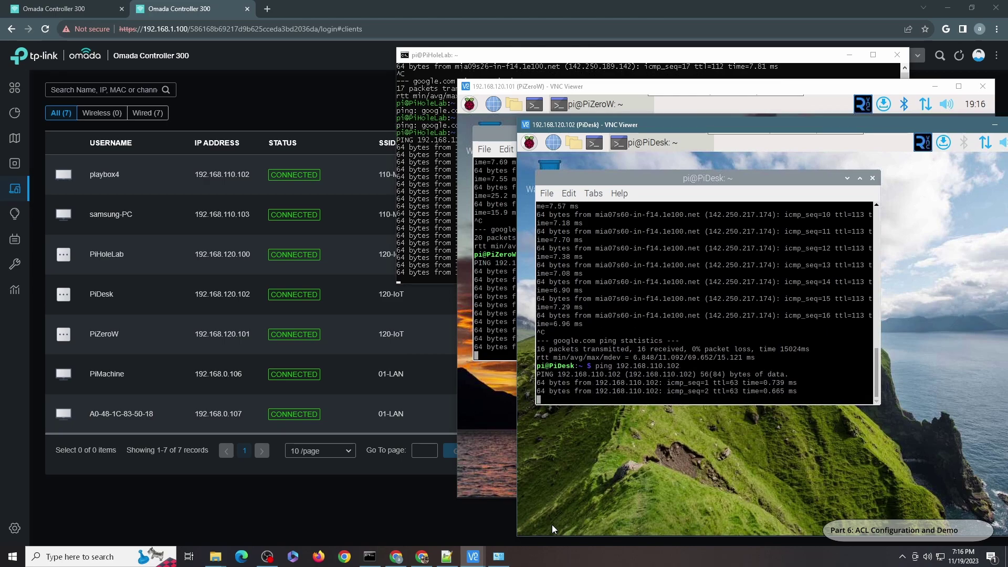
Stop the running pings to 192.168.110.102 on PiHoleLab, PiZeroW and PiDesk.
click(429, 203)
key(ctrl+c)
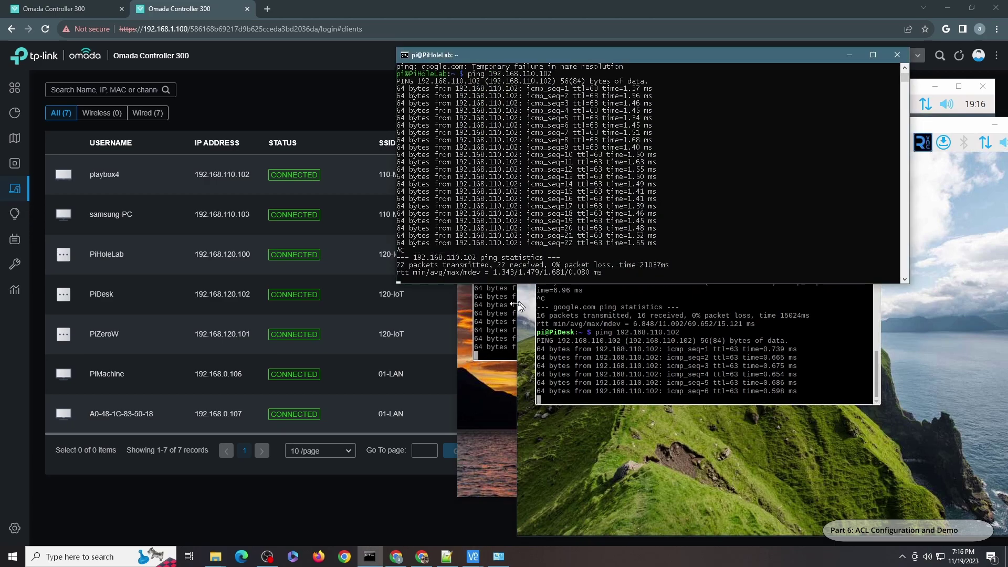
click(517, 303)
click(652, 512)
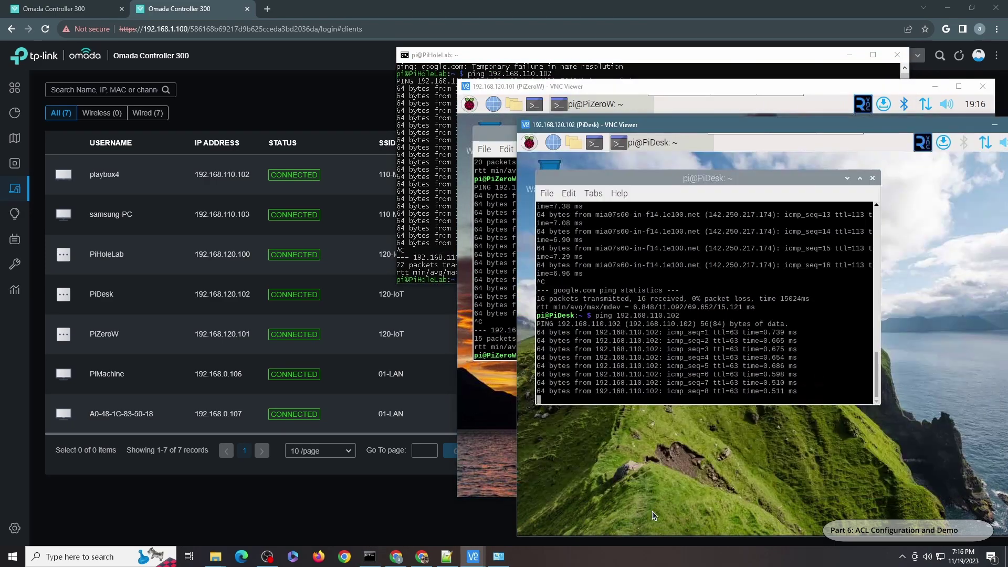
key(ctrl+c)
click(437, 241)
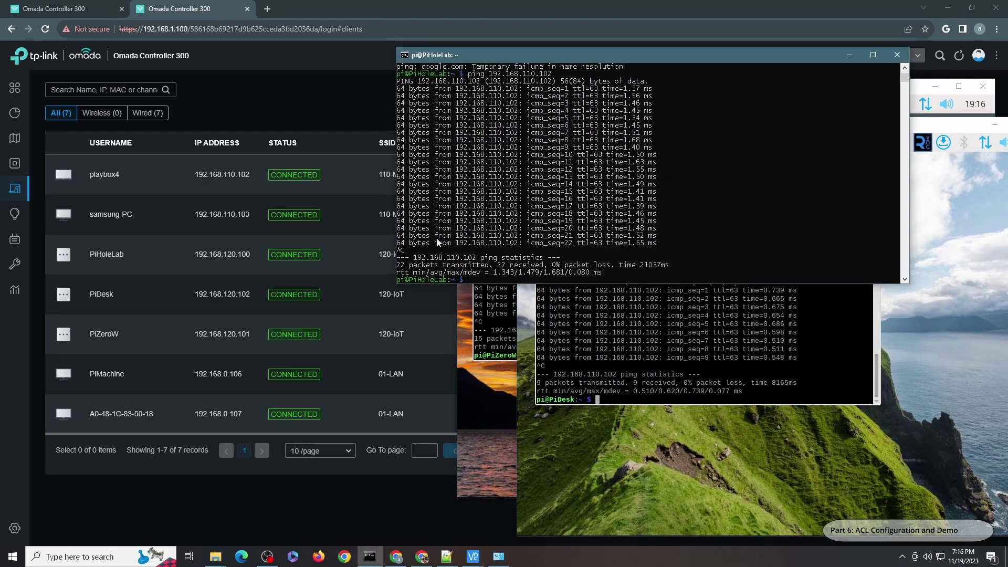
key(Up)
key(Home)
key(Delete)
key(Delete)
key(Delete)
key(Delete)
text(ssh pi@)
key(Delete)
key(Return)
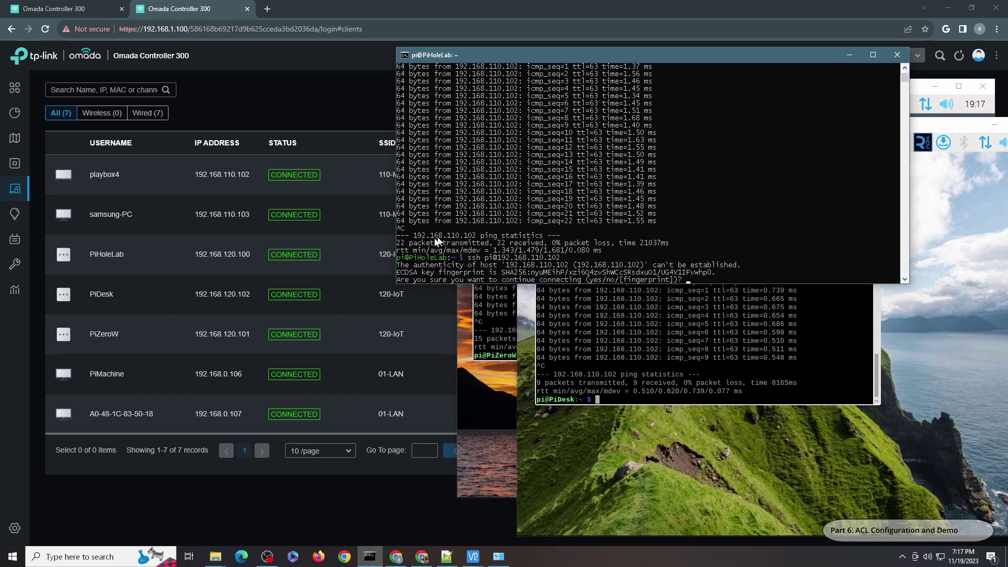
click(511, 334)
key(Up)
key(Home)
key(Delete)
key(Delete)
key(Delete)
key(Delete)
key(Delete)
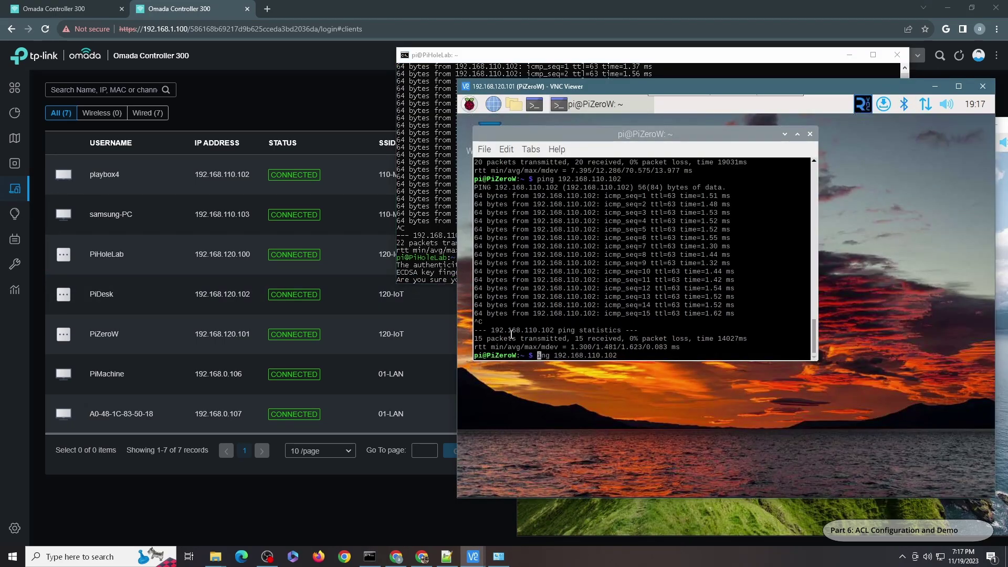
text(ssh p[)
key(BackSpace)
text(i@)
key(Return)
click(603, 514)
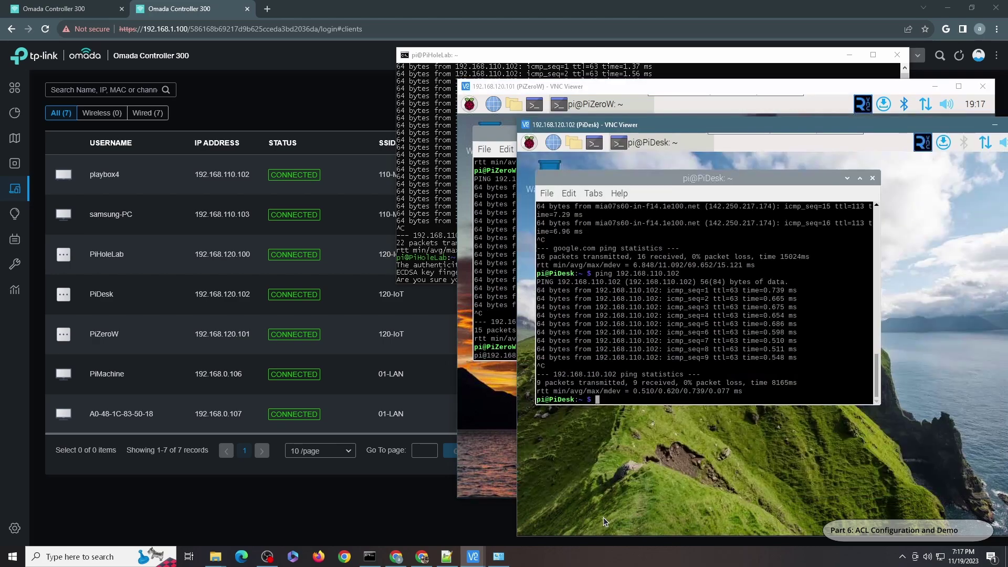
text(ss)
click(668, 340)
key(Up)
key(Home)
key(Delete)
key(Delete)
key(Delete)
key(Delete)
key(Delete)
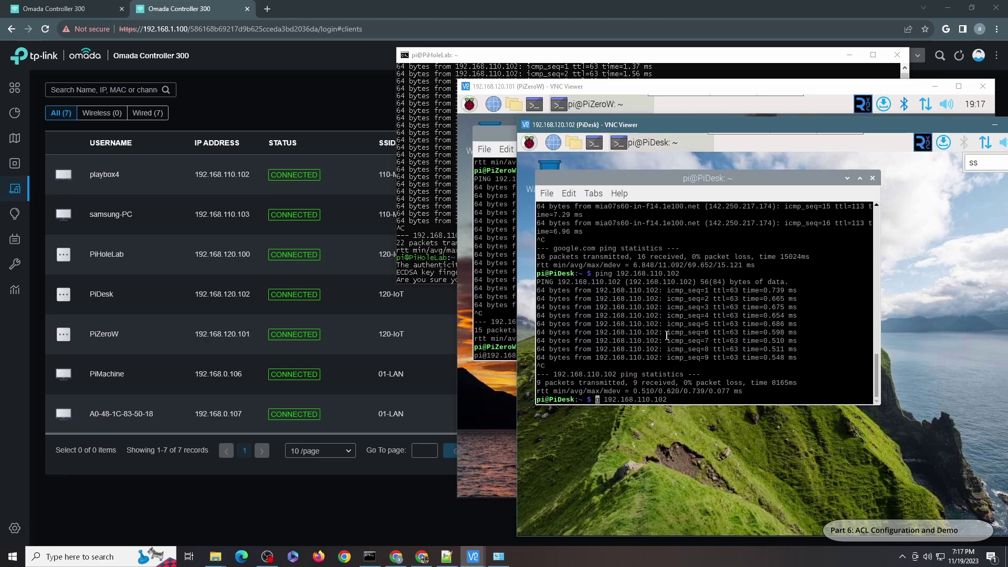
text(ssh pi@)
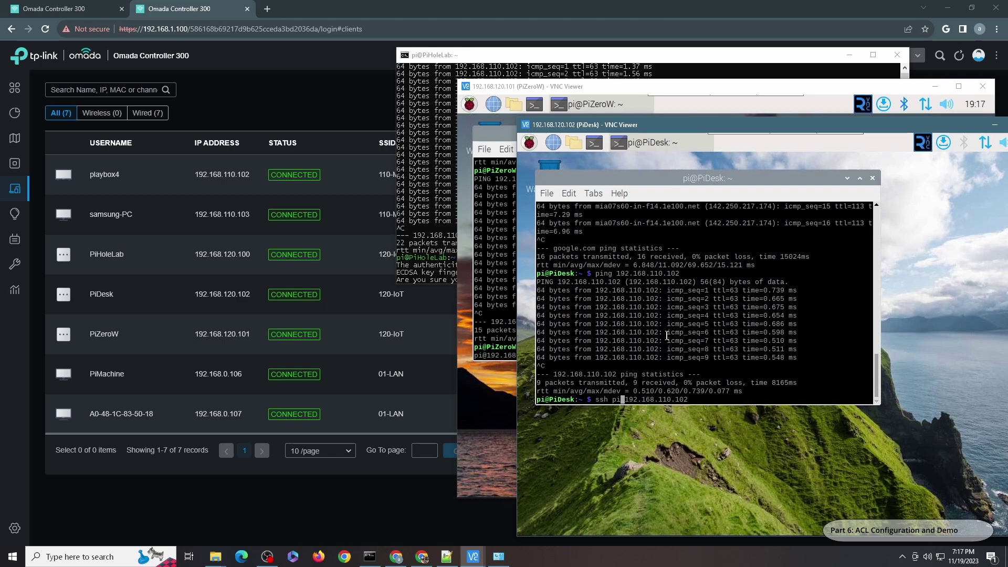
key(Return)
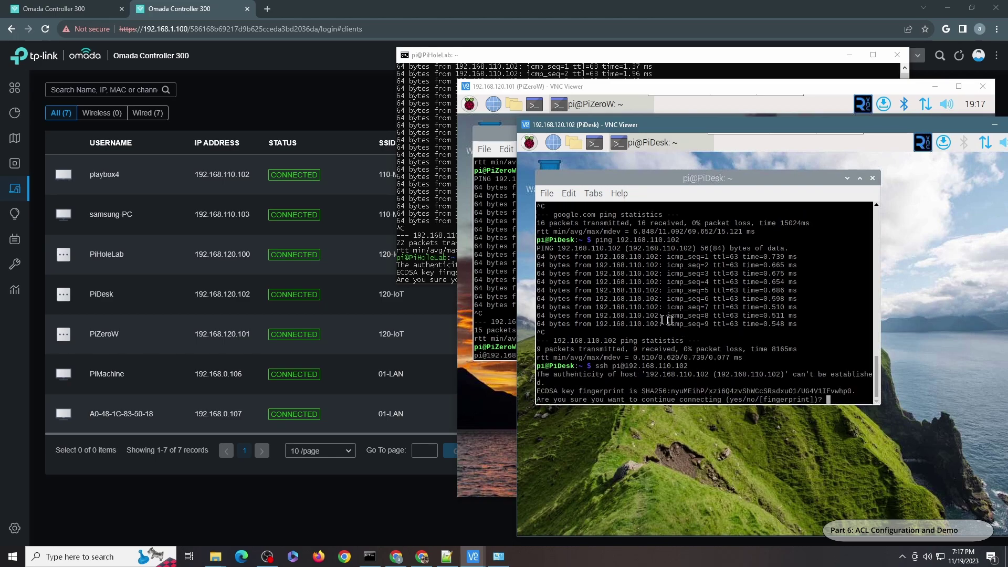
Cancel the pending SSH connections to 192.168.110.102 on PiDesk, PiZeroW and PiHoleLab.
click(501, 304)
key(ctrl+c)
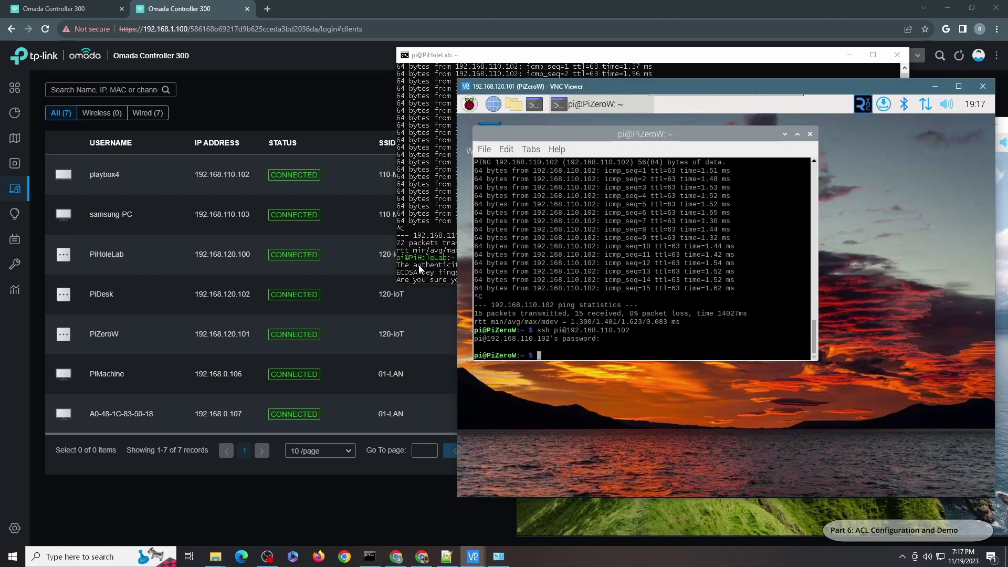
click(422, 248)
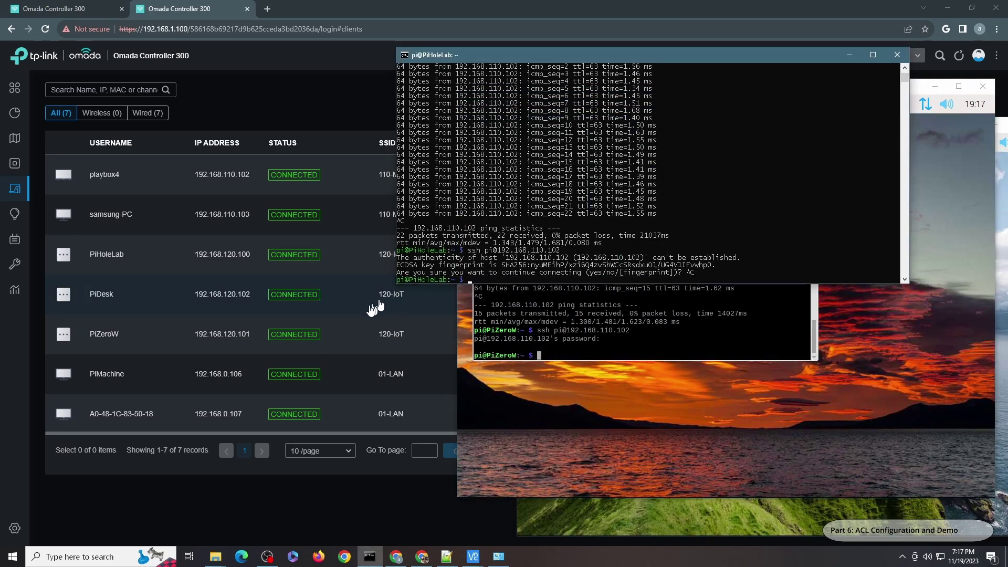
Enable the Deny IoT to Main rule in the site's Switch ACL list on the Omada Controller.
click(79, 8)
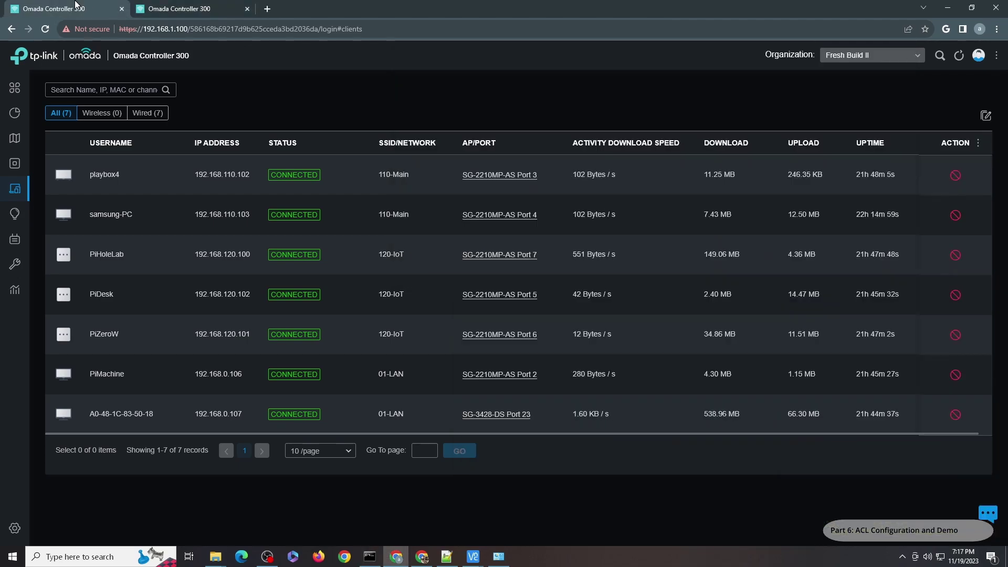
click(26, 528)
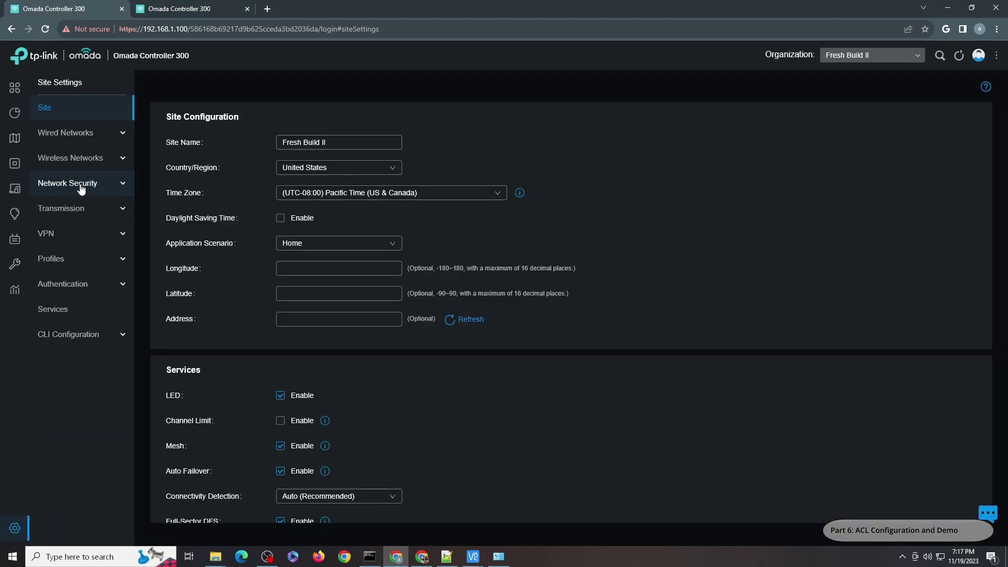
click(81, 188)
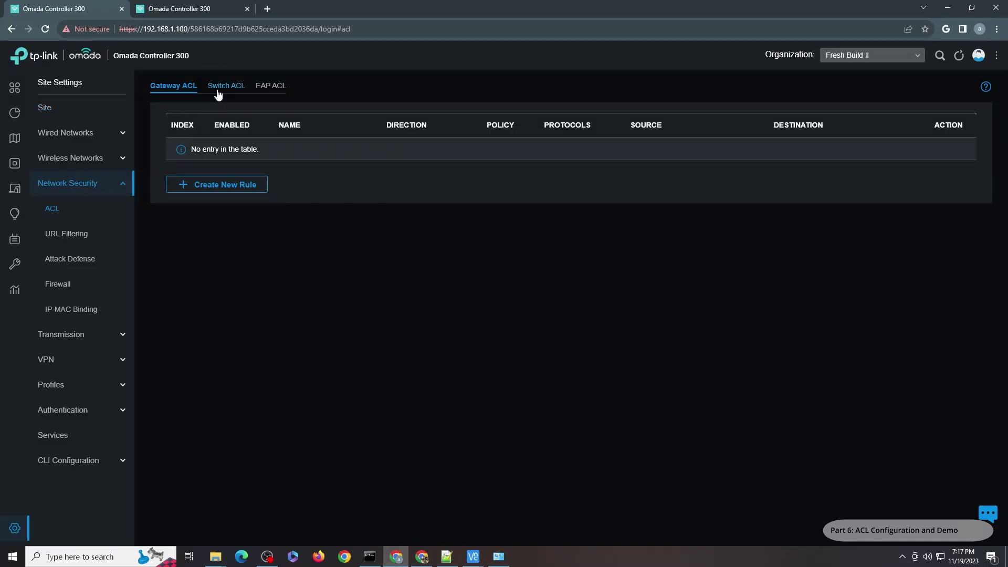
click(219, 92)
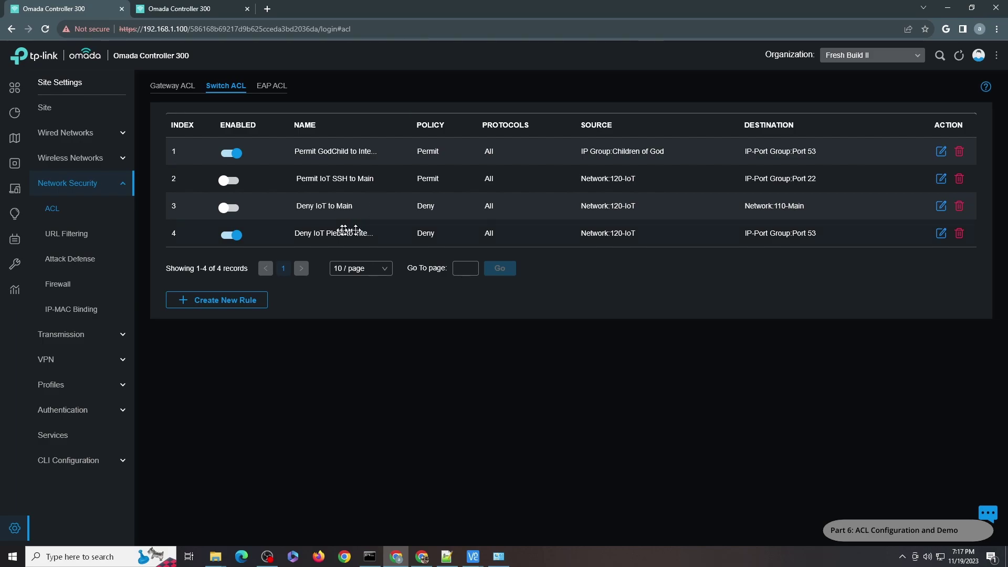
click(231, 208)
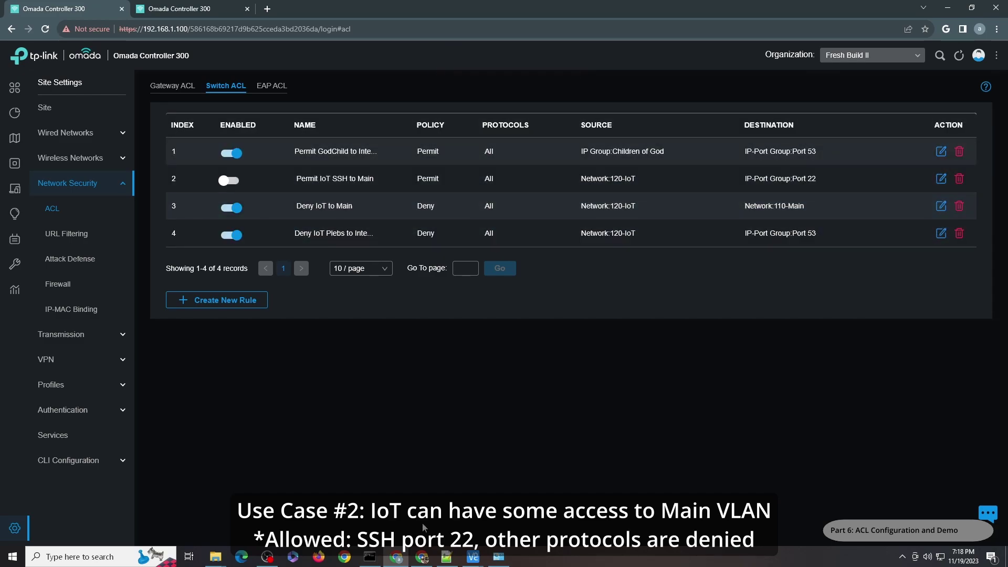
Ping 192.168.110.102 again from the PiHoleLab terminal, reusing the earlier ping command.
click(369, 555)
key(Up)
key(Up)
key(Return)
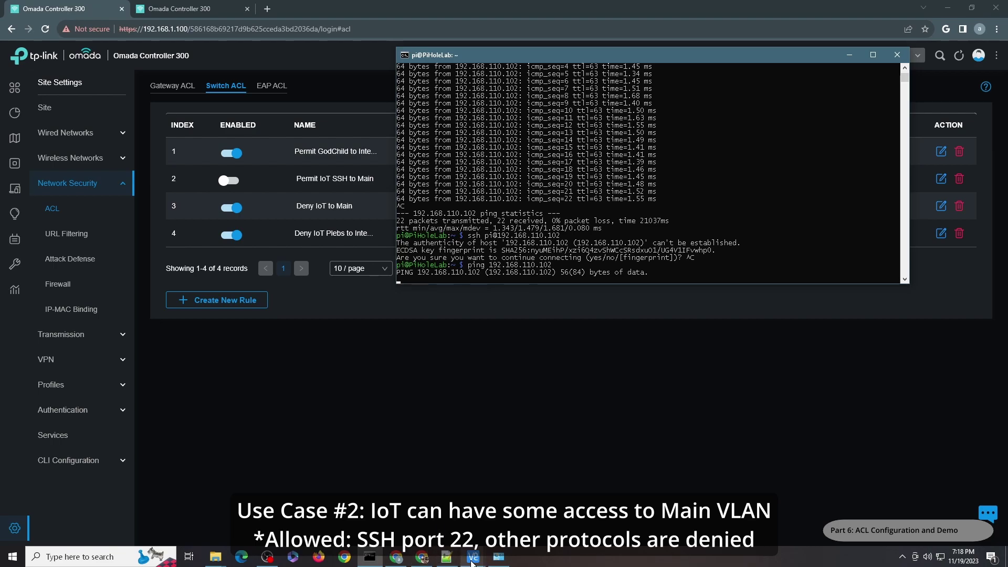
Ping 192.168.110.102 again from the PiZeroW remote session, reusing its earlier ping command.
click(483, 526)
key(Up)
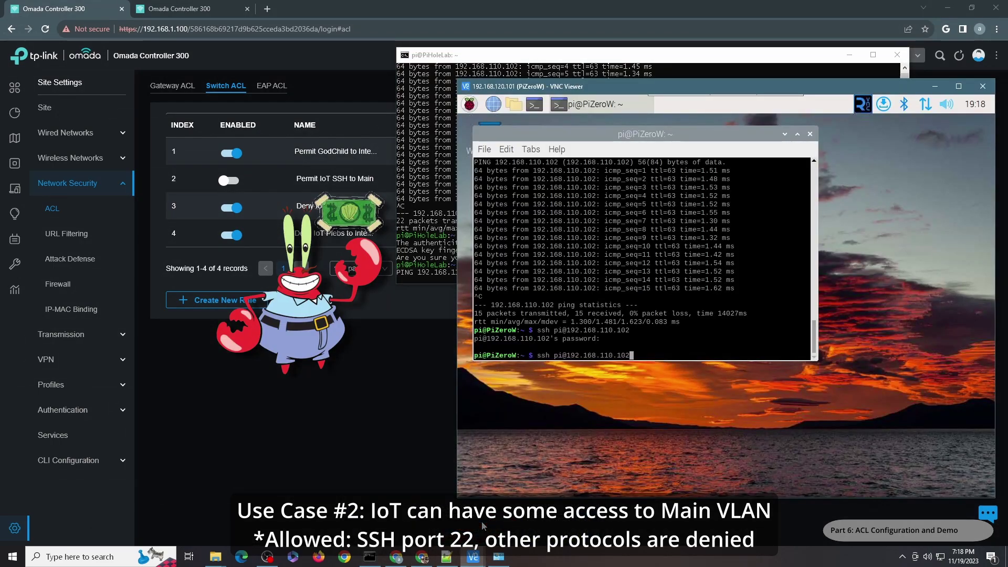
key(Up)
key(Return)
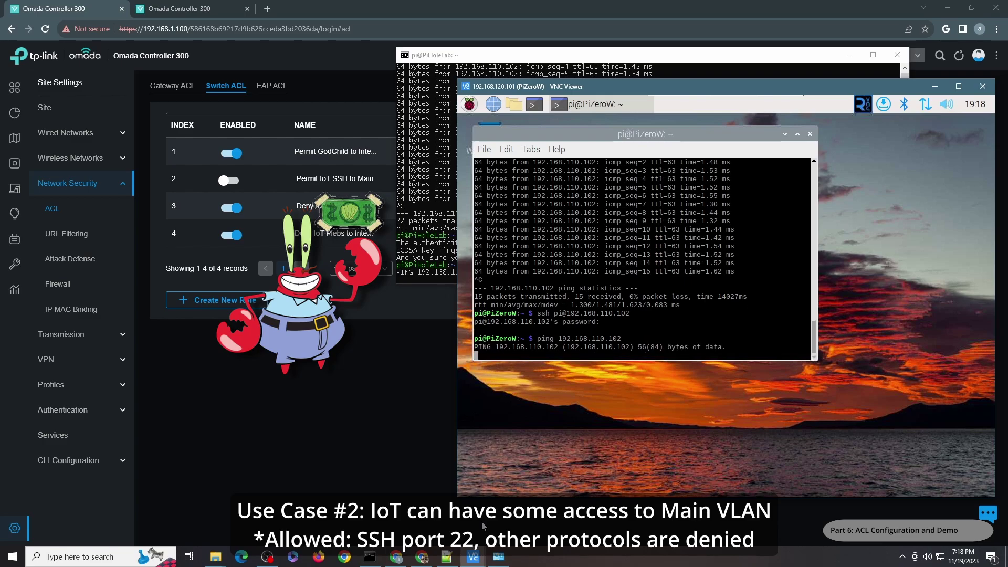
Ping 192.168.110.102 again from the PiDesk remote session, reusing its earlier ping command.
mouse_move(476, 554)
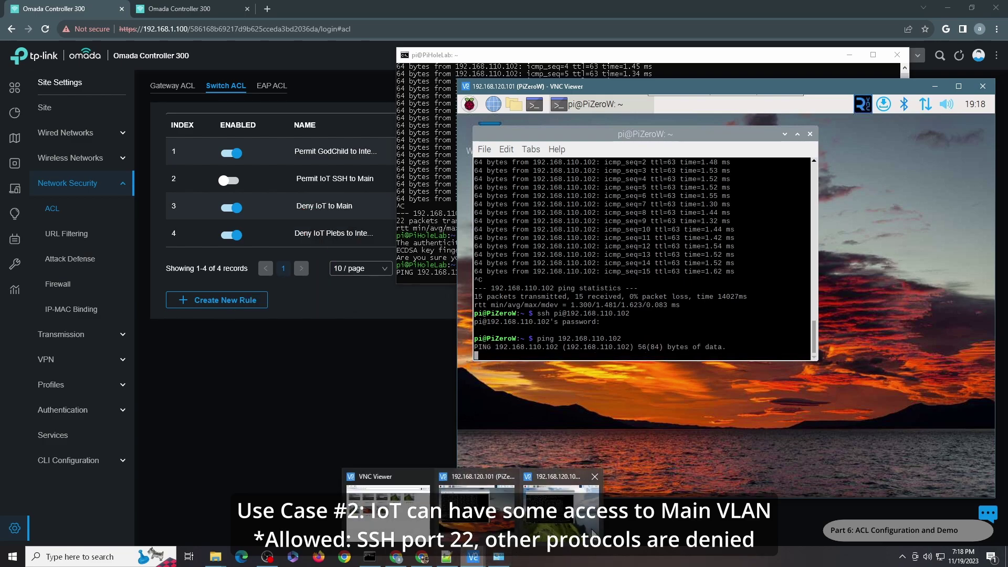
click(561, 503)
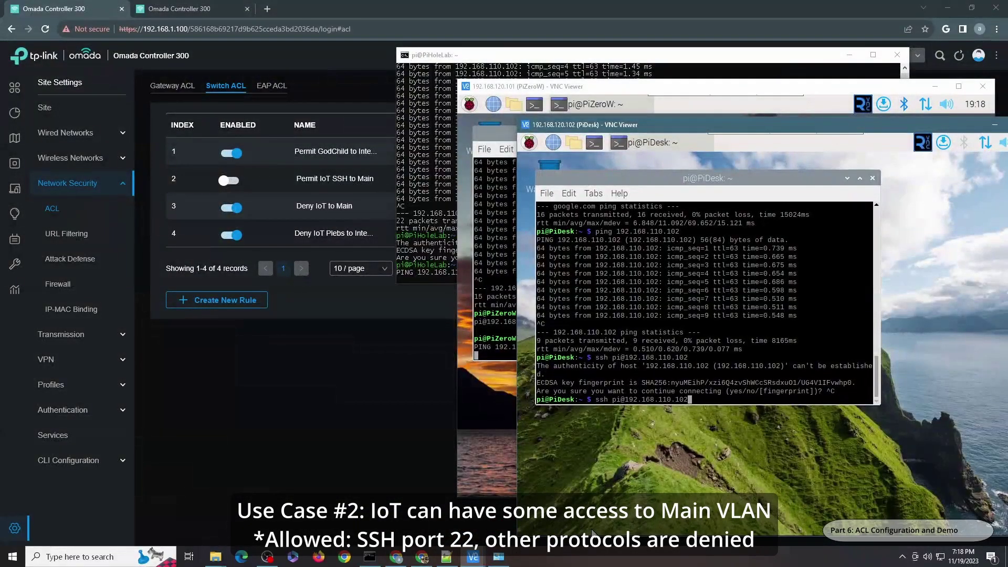
key(Up)
key(Return)
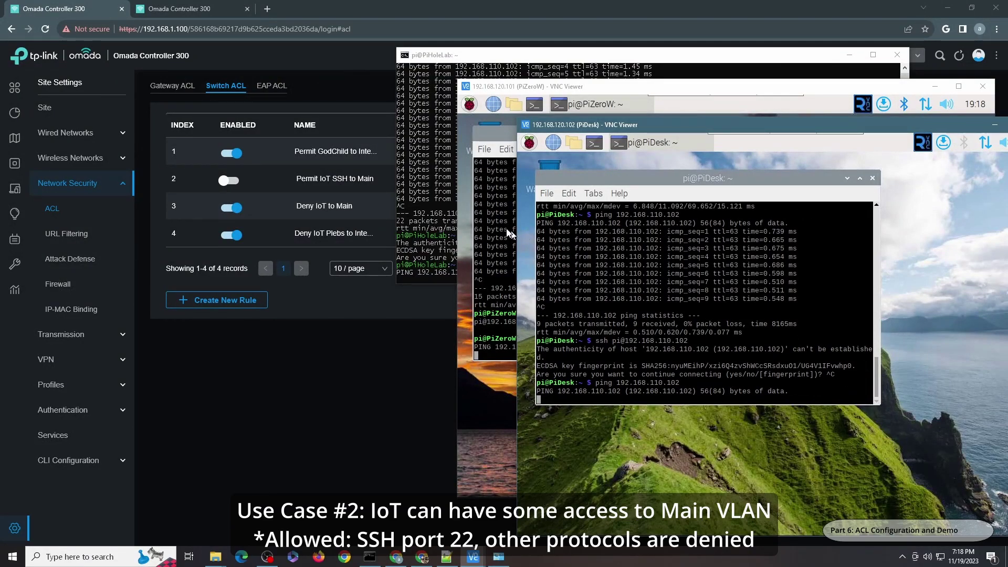
Stop the repeated pings to 192.168.110.102 on PiHoleLab, PiZeroW and PiDesk.
click(433, 247)
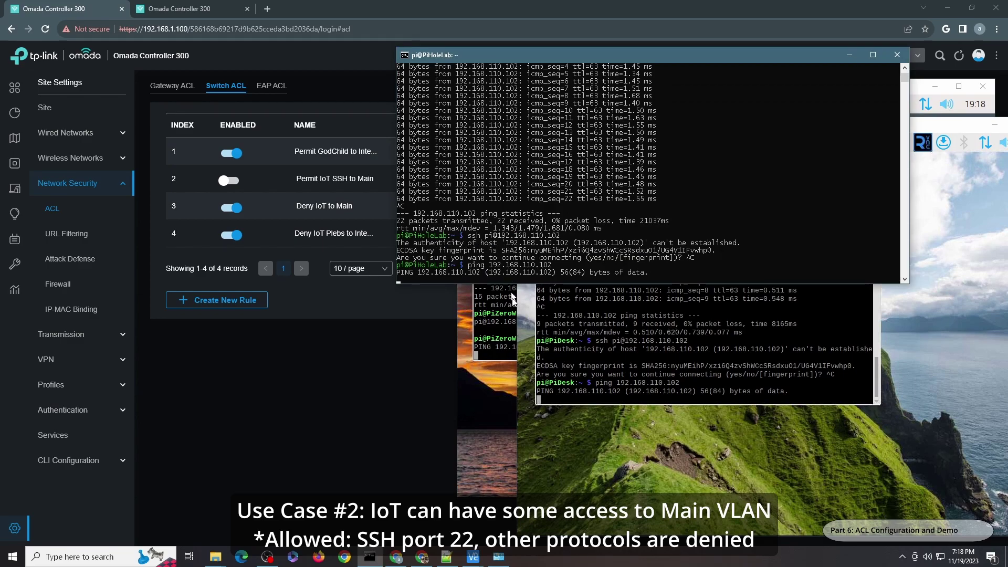
key(ctrl+c)
click(693, 359)
key(ctrl+c)
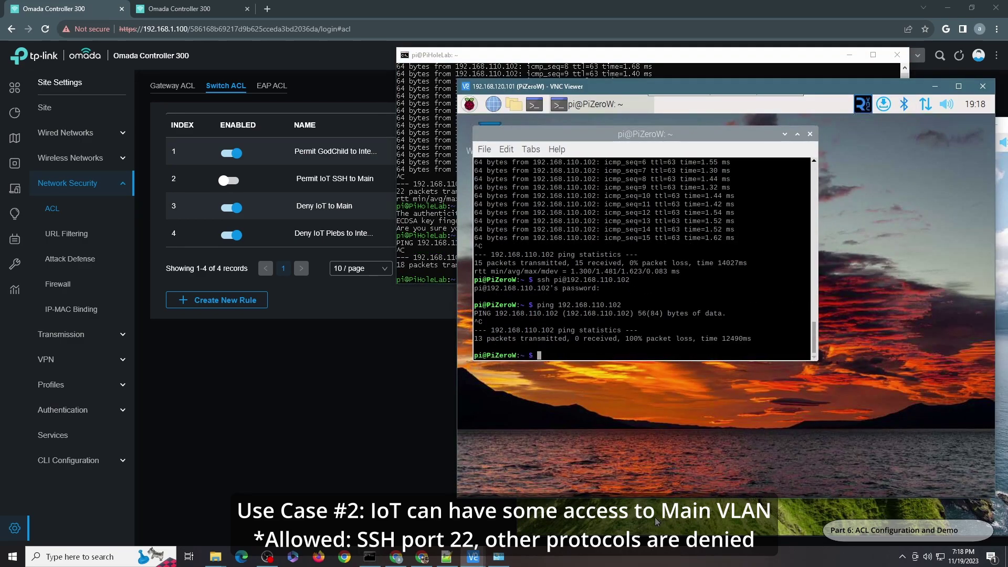
click(657, 521)
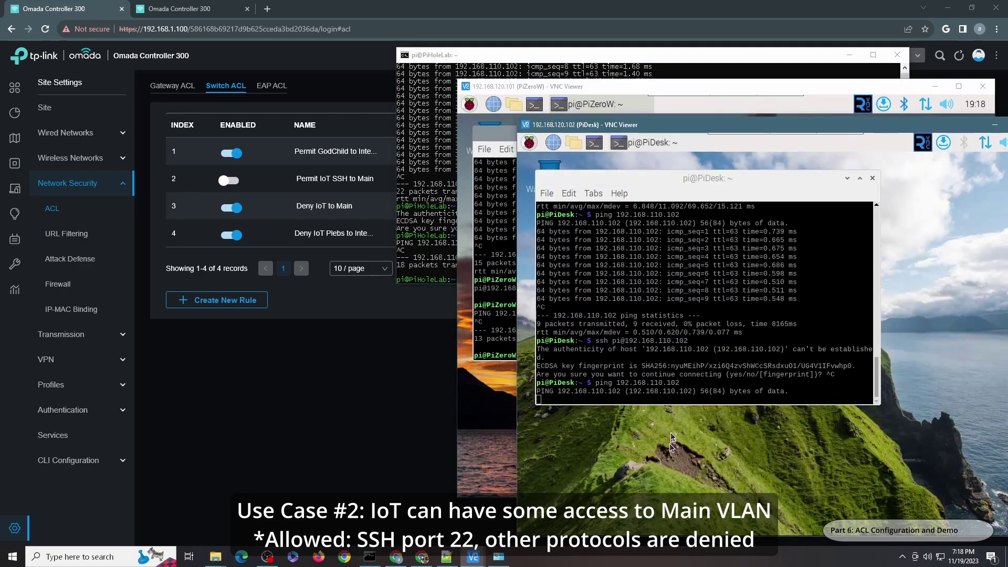
click(537, 287)
key(ctrl+c)
click(433, 226)
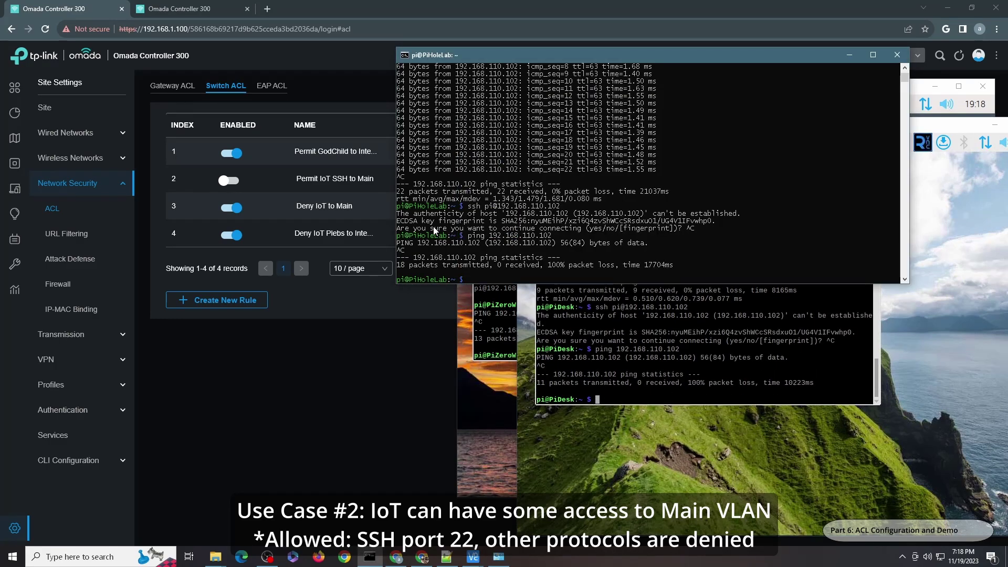
key(Up)
key(Up)
key(Return)
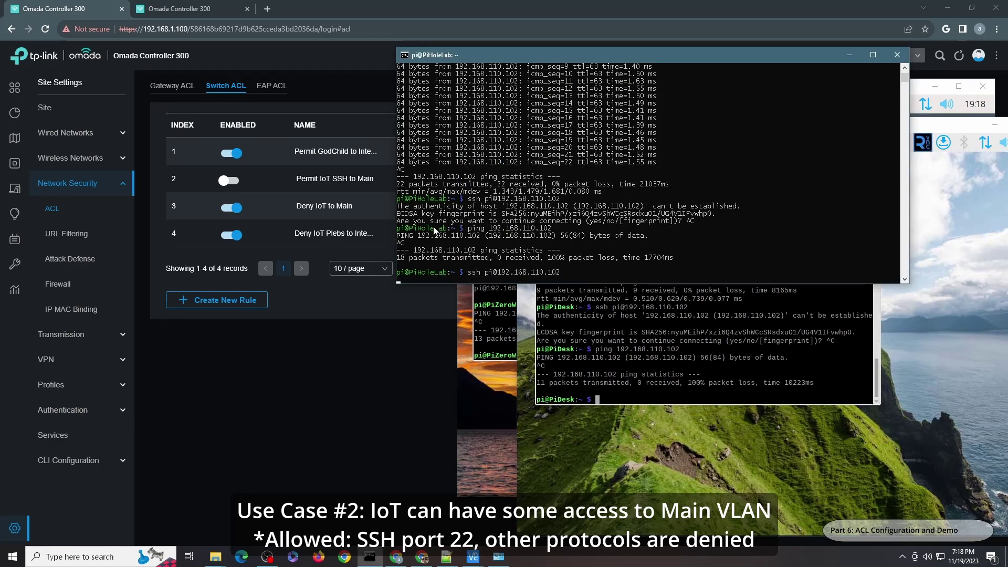
click(499, 322)
key(Up)
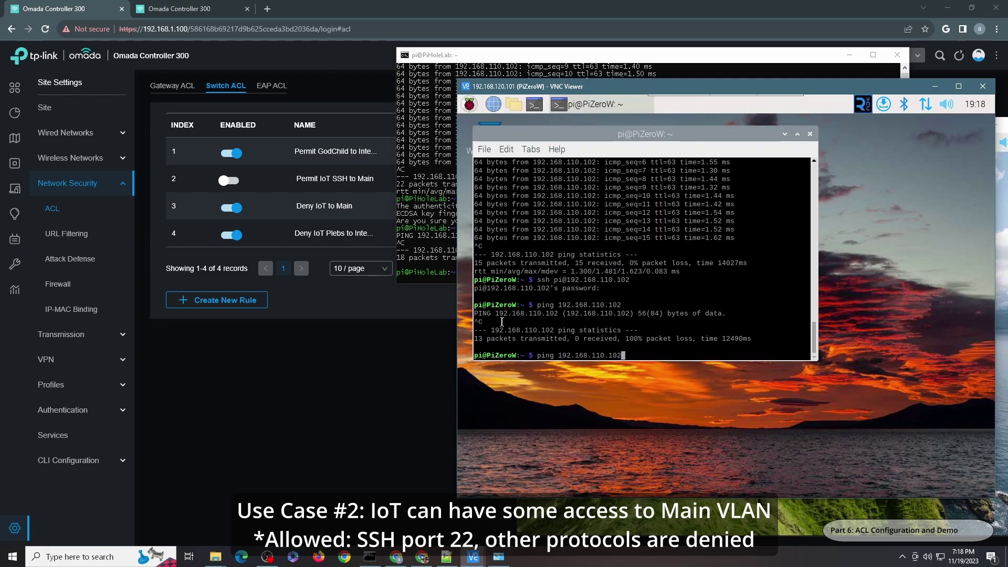
key(Up)
key(Return)
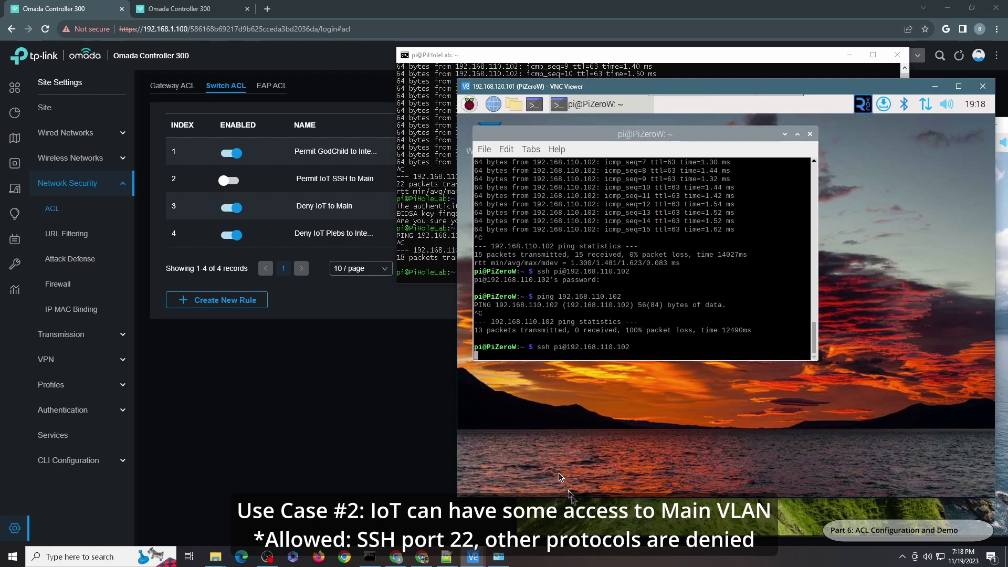
click(581, 514)
key(Up)
key(Up)
key(Return)
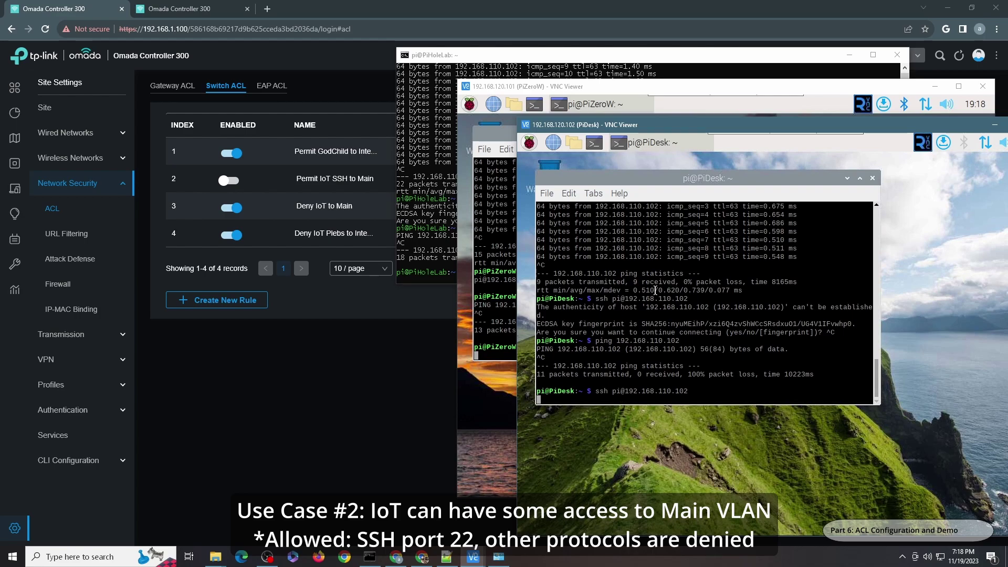
Cancel the repeated SSH attempts to 192.168.110.102 on PiHoleLab, PiZeroW and PiDesk.
click(550, 55)
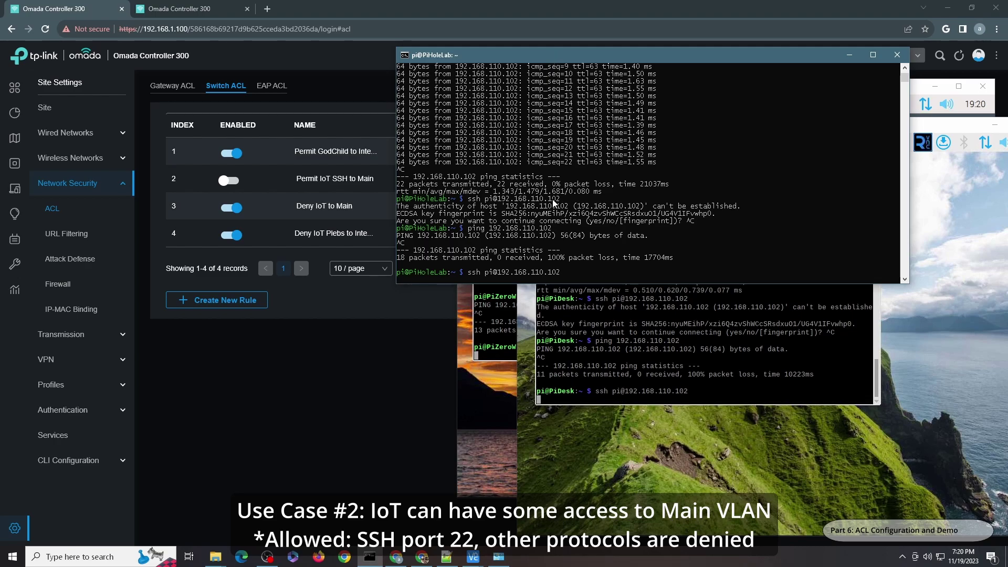
key(ctrl+c)
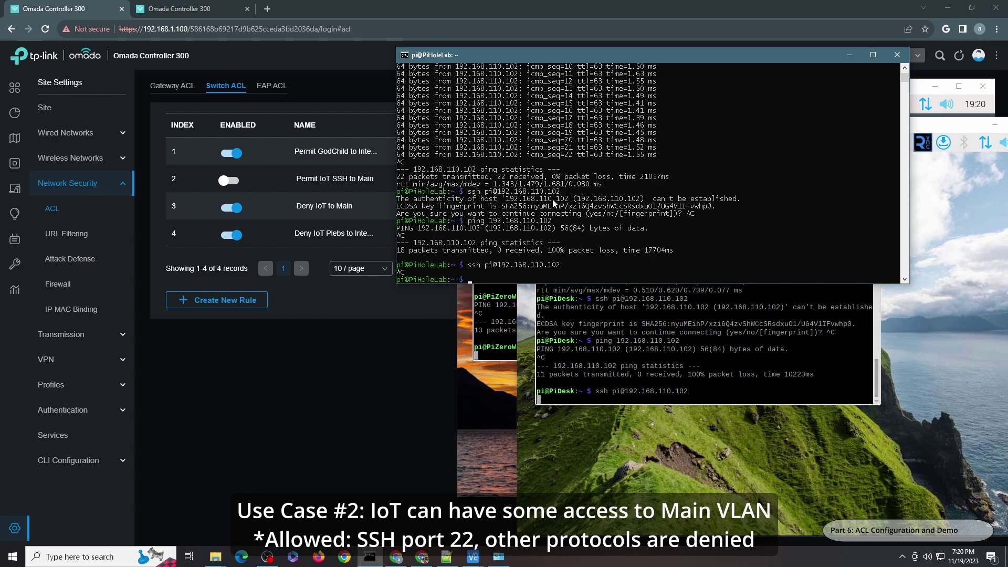
click(493, 340)
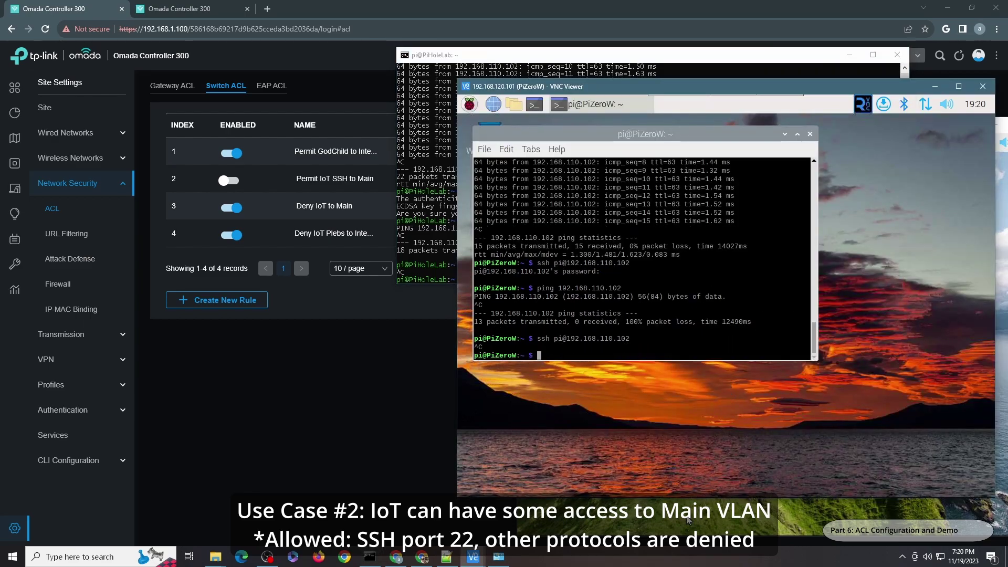
key(alt+Tab)
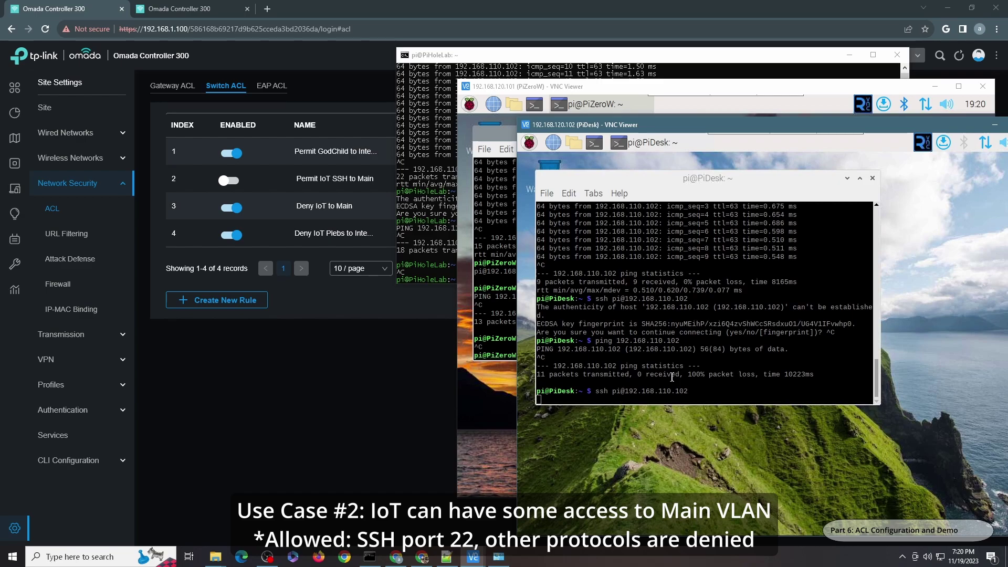
click(693, 382)
key(ctrl+c)
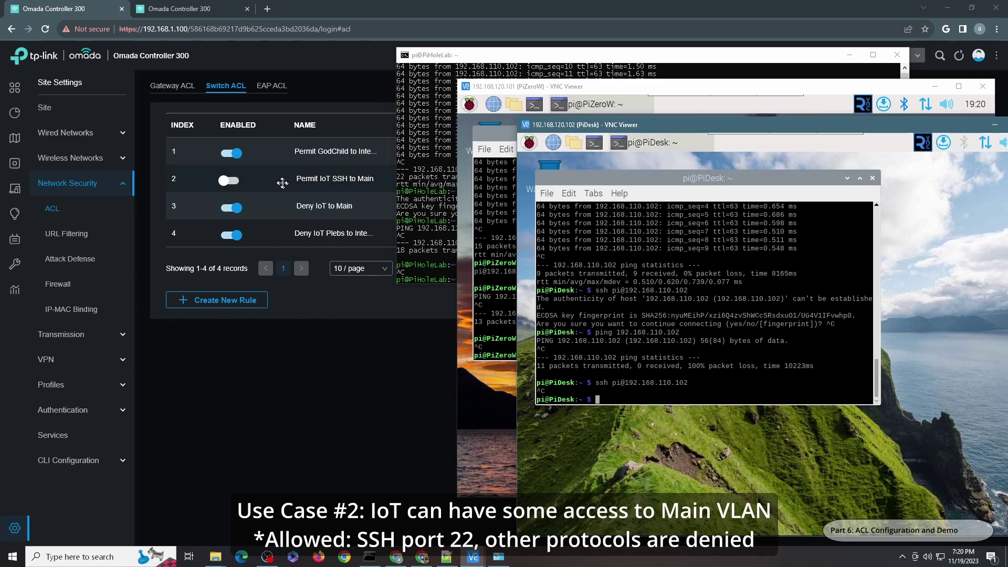
Enable the Permit IoT SSH to Main rule in the Switch ACL list on the Omada Controller.
click(233, 182)
click(233, 181)
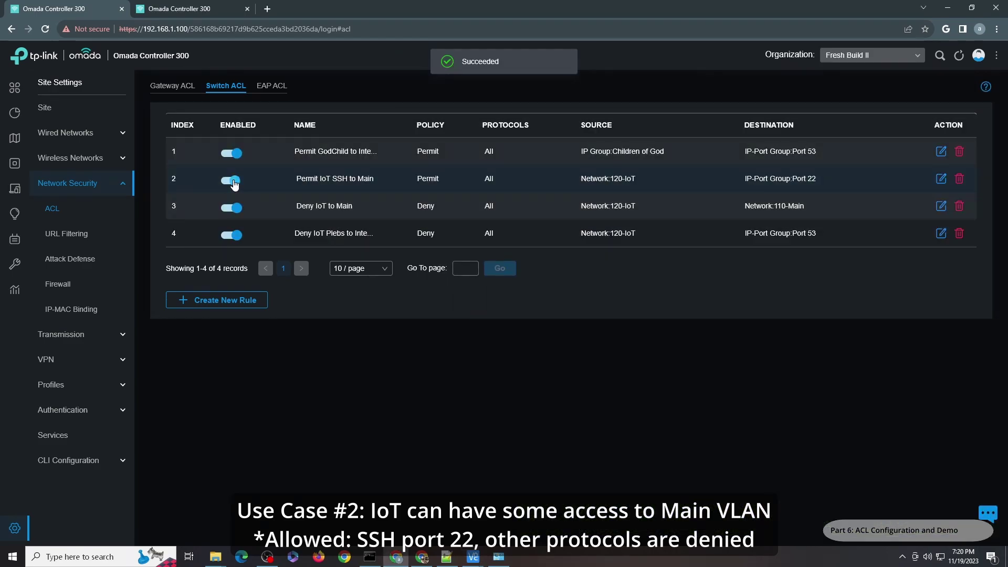